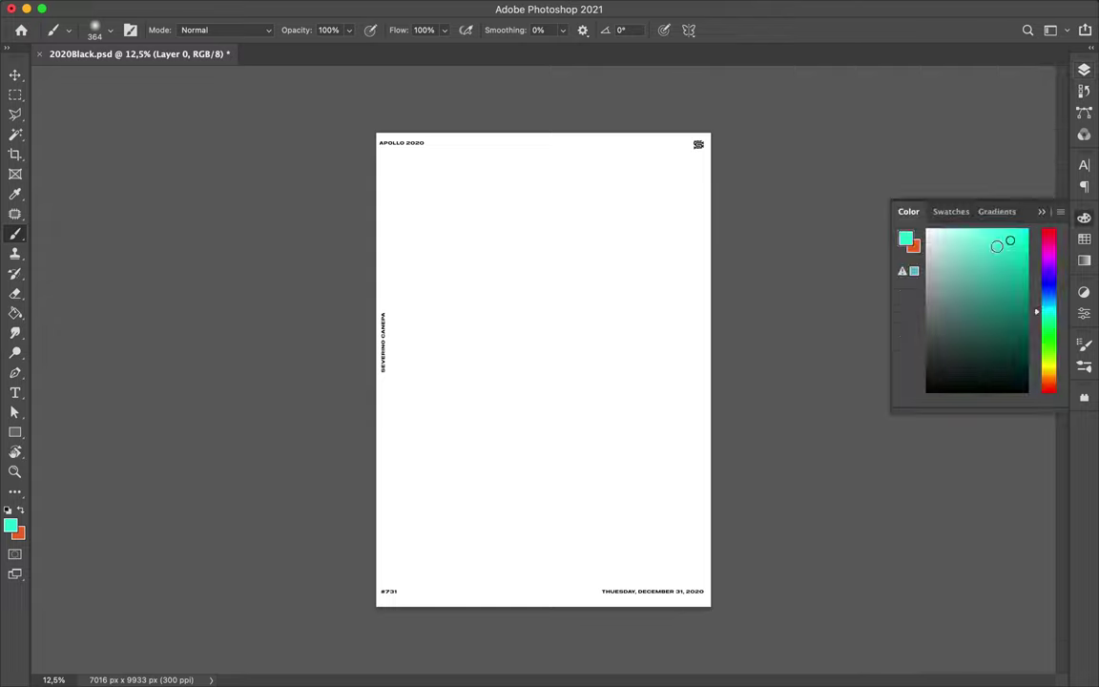
# - Pick magenta, enlarge the soft brush, and paint big magenta blobs on a new layer
pyautogui.moveTo(449, 210); pyautogui.dragTo(449, 254)
pyautogui.rightClick(475, 263)
pyautogui.press('Return')
pyautogui.click(431, 191)
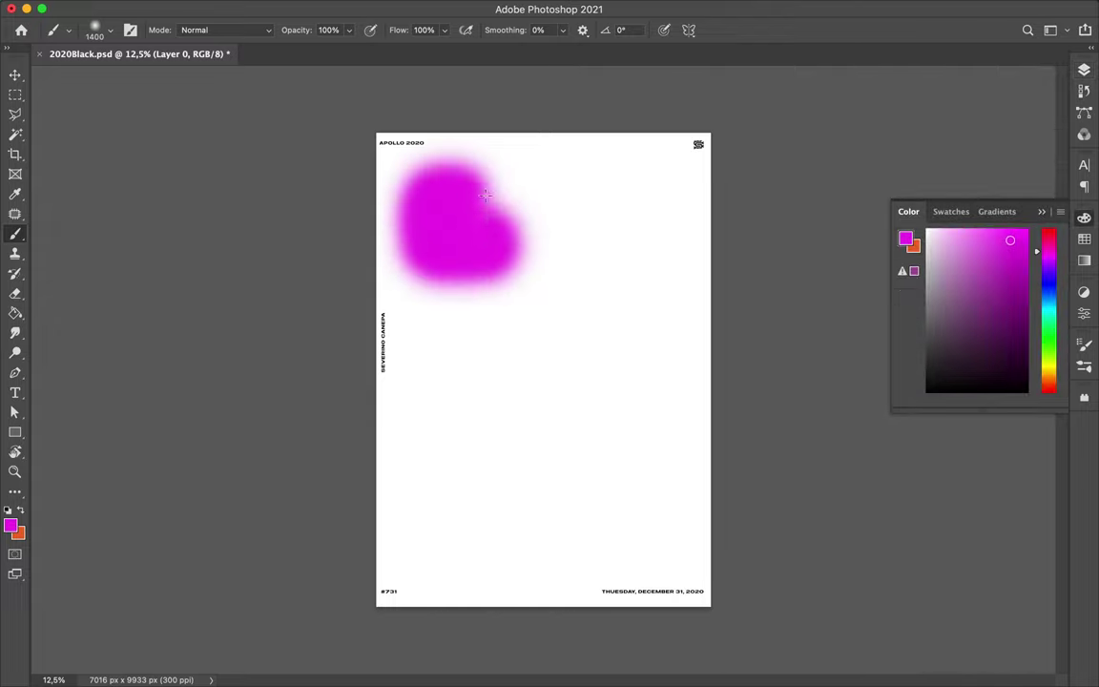
pyautogui.moveTo(475, 534); pyautogui.dragTo(452, 526)
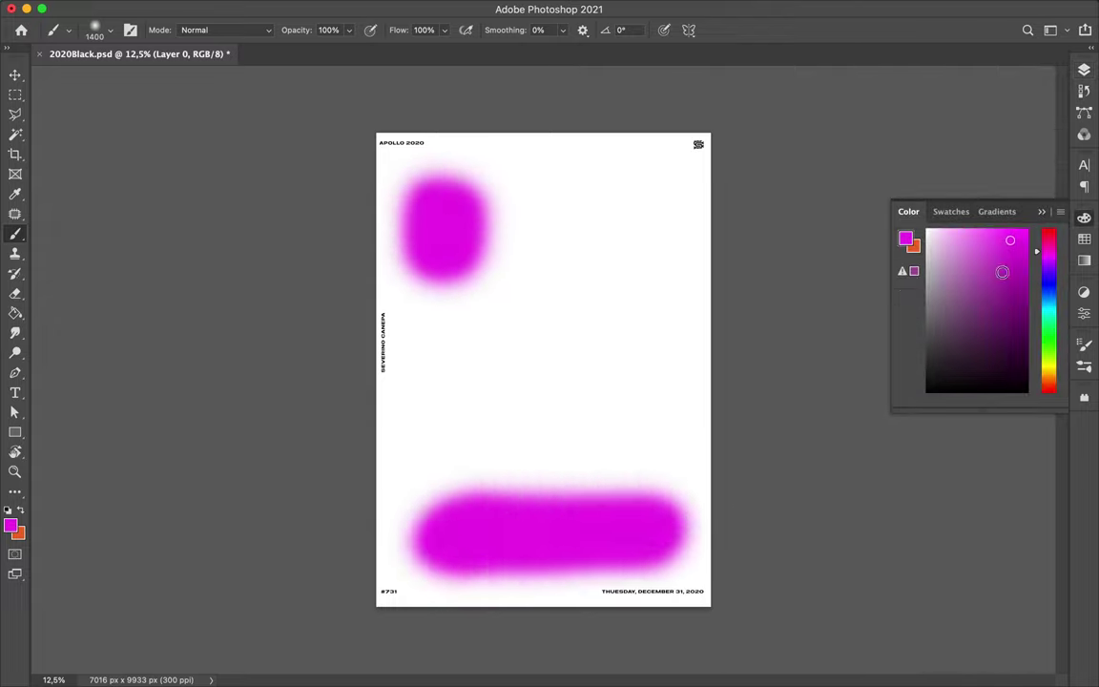
pyautogui.moveTo(656, 171); pyautogui.dragTo(655, 400)
pyautogui.press('F7')
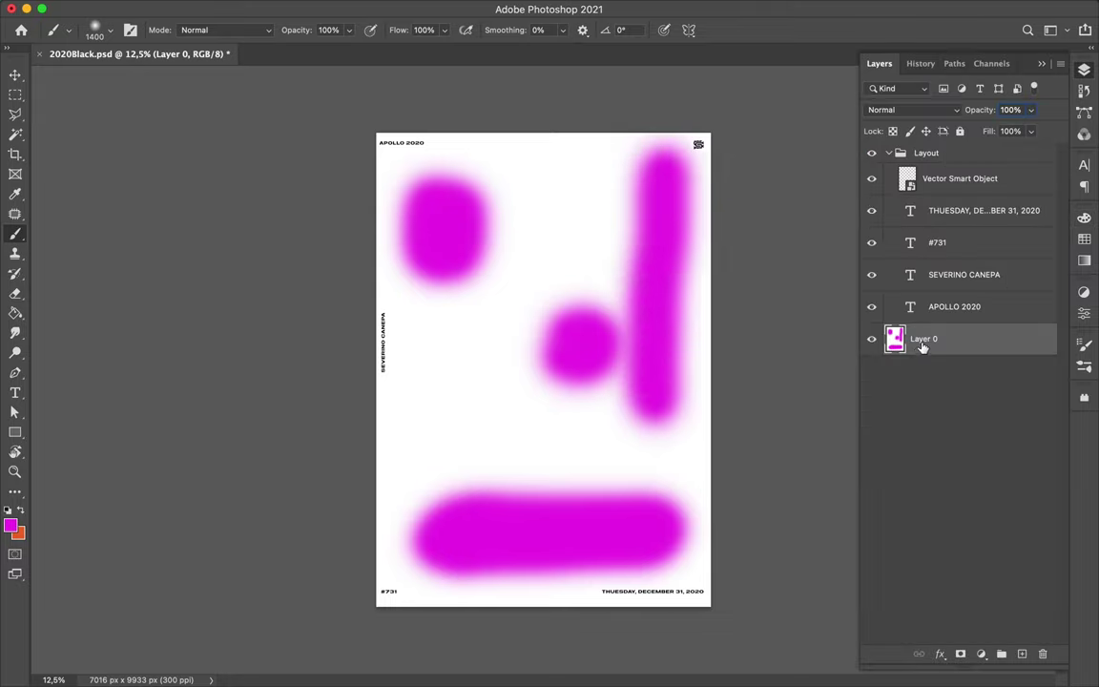
pyautogui.hotkey('ctrl', 'z')
pyautogui.hotkey('ctrl', 'z')
pyautogui.hotkey('ctrl', 'z')
pyautogui.moveTo(401, 515)
pyautogui.mouseDown()
pyautogui.moveTo(658, 530)
pyautogui.moveTo(410, 501)
pyautogui.mouseUp()
pyautogui.moveTo(644, 363); pyautogui.dragTo(601, 363)
# - Blur the magenta blobs with a 482,7 px Gaussian Blur, then apply Mosaic 200
pyautogui.click(357, 9)
pyautogui.click(611, 261)
pyautogui.moveTo(817, 295); pyautogui.dragTo(813, 294)
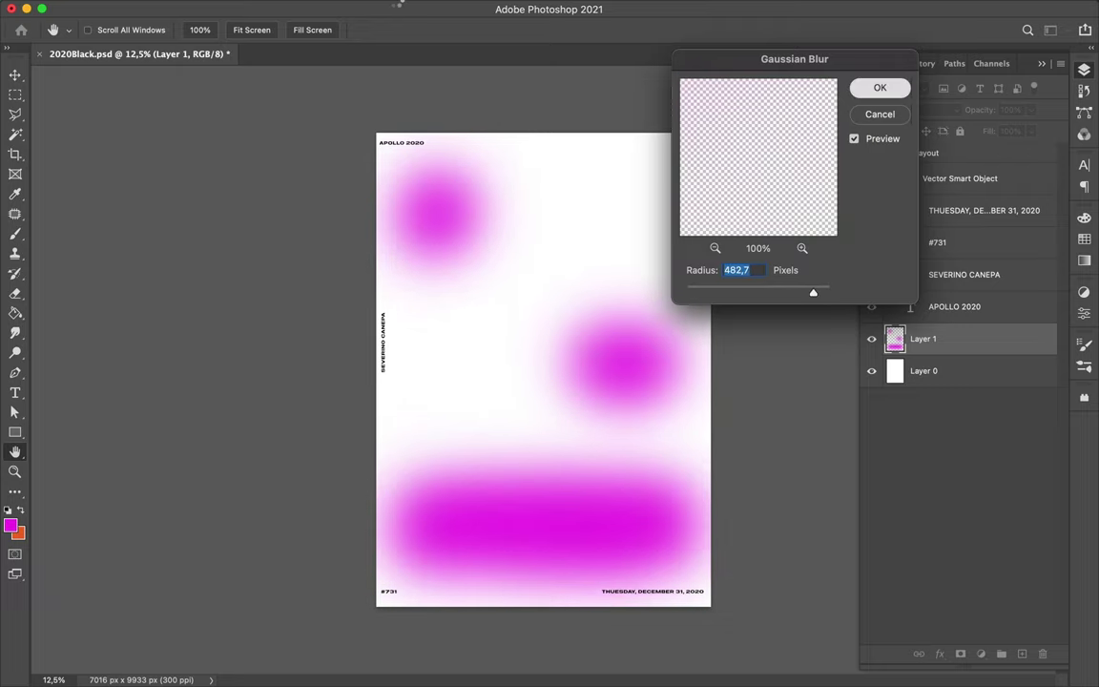
pyautogui.press('Return')
pyautogui.click(357, 9)
pyautogui.moveTo(371, 288)
pyautogui.click(601, 329)
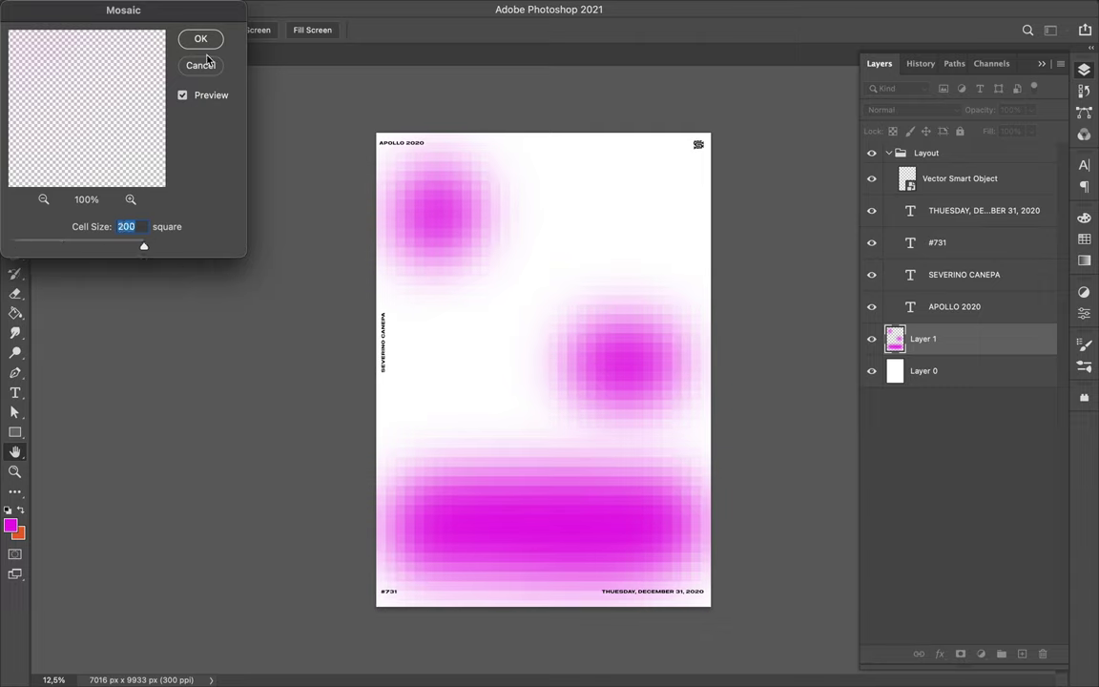
pyautogui.press('Return')
# - Paint a purple stroke across the upper middle on a new layer
pyautogui.click(1084, 217)
pyautogui.click(909, 211)
pyautogui.moveTo(448, 269); pyautogui.dragTo(640, 267)
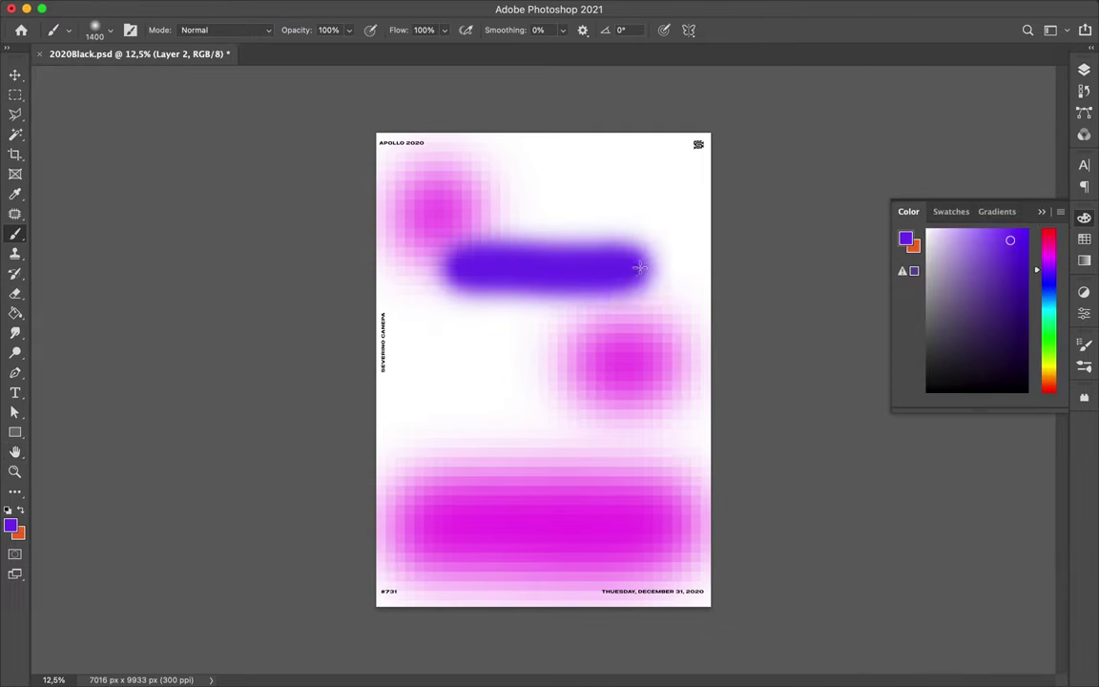
# - Paint purple strokes at lower left and right, then Gaussian Blur and Mosaic them
pyautogui.moveTo(422, 461); pyautogui.dragTo(443, 401)
pyautogui.moveTo(559, 420); pyautogui.dragTo(683, 563)
pyautogui.click(357, 9)
pyautogui.moveTo(361, 205)
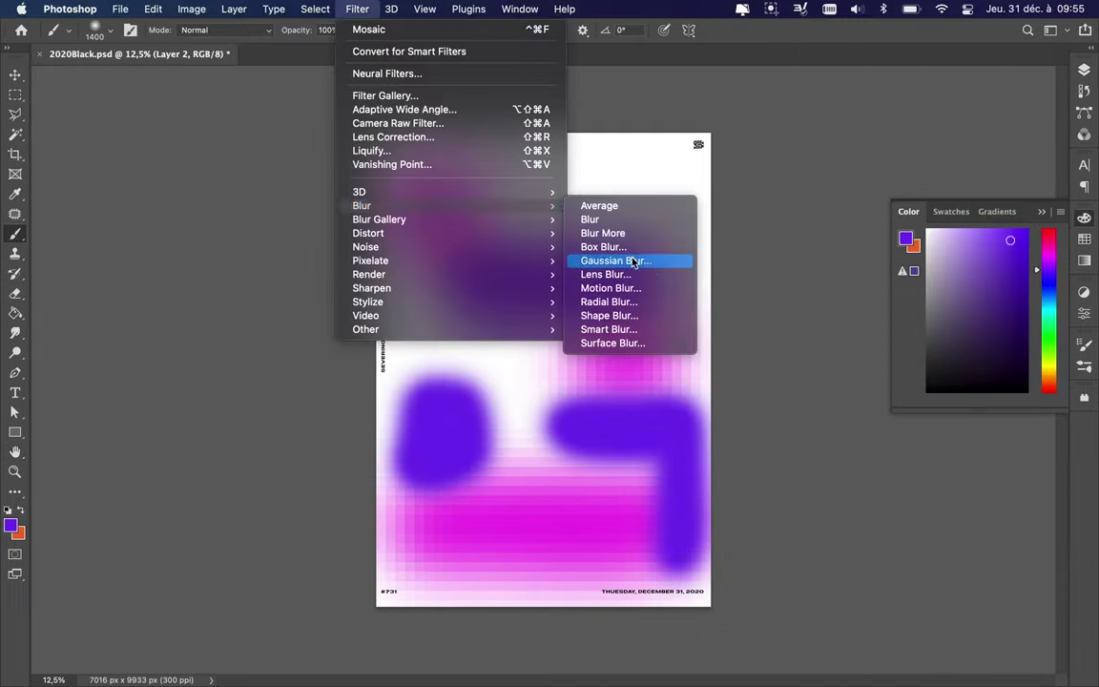
pyautogui.click(615, 260)
pyautogui.click(876, 88)
pyautogui.click(357, 9)
pyautogui.click(601, 330)
pyautogui.press('Return')
# - Paint a wide blue stroke across the top and apply Gaussian Blur and Mosaic
pyautogui.moveTo(516, 205); pyautogui.dragTo(654, 192)
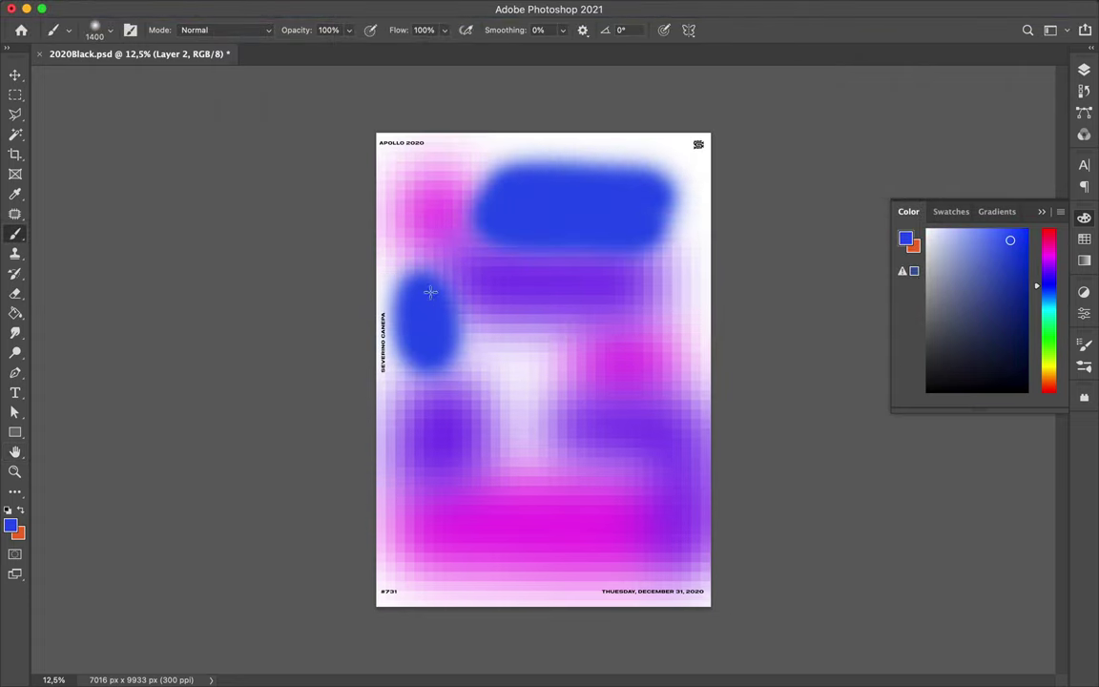
pyautogui.click(357, 8)
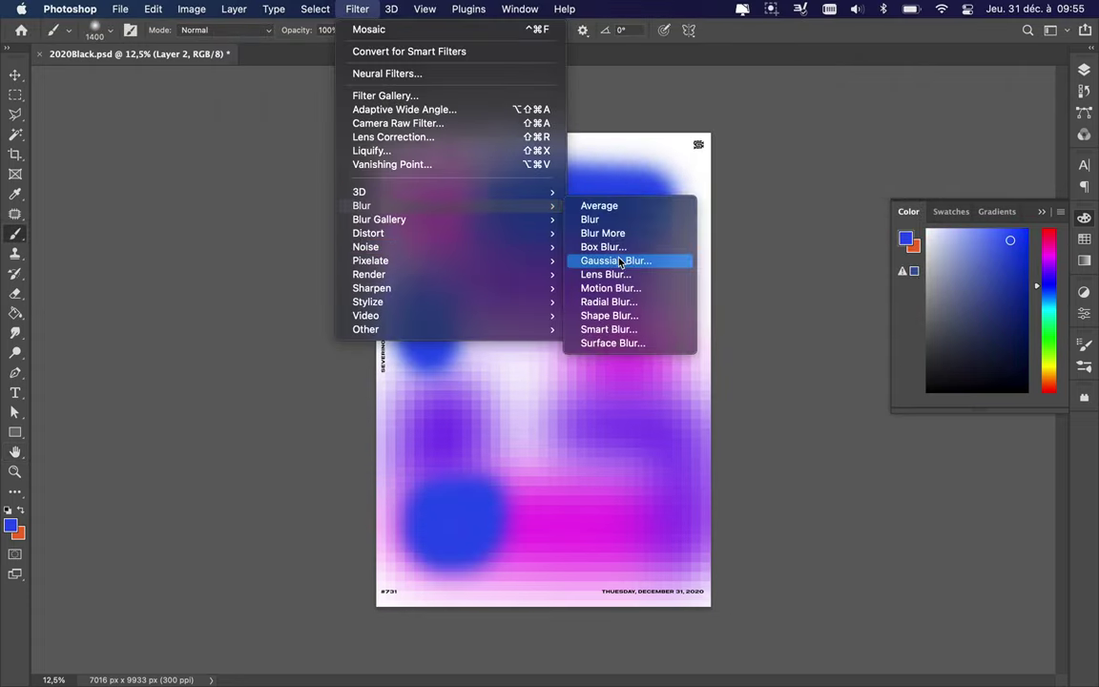
pyautogui.click(622, 258)
pyautogui.press('Escape')
pyautogui.click(357, 9)
pyautogui.moveTo(370, 260)
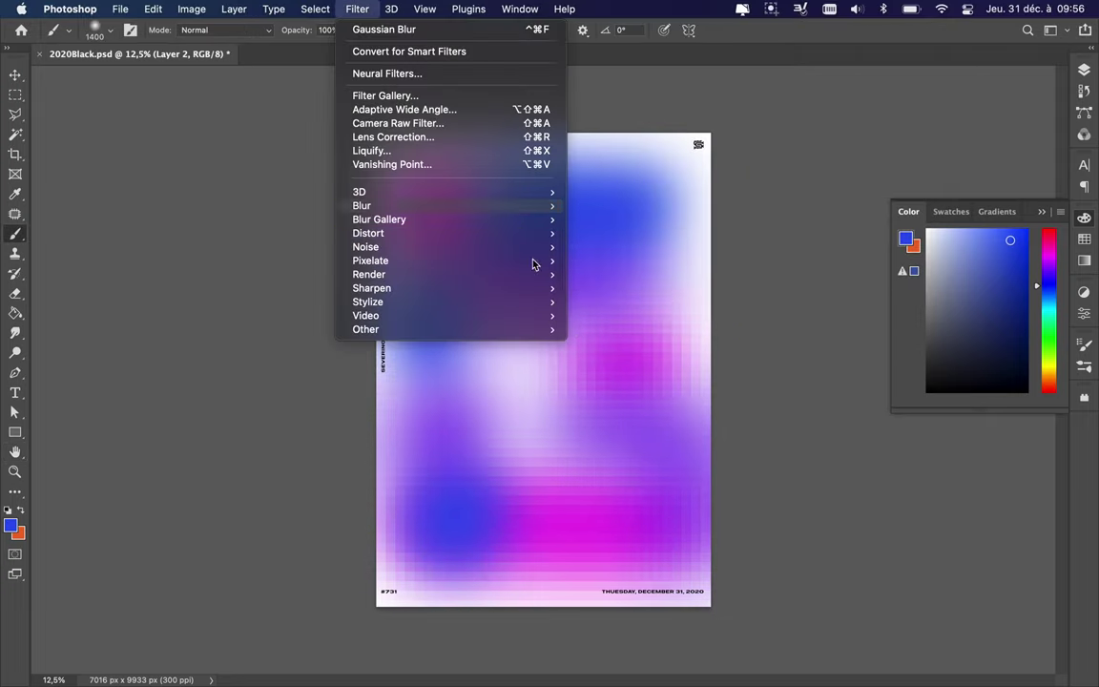
pyautogui.click(627, 328)
pyautogui.press('Return')
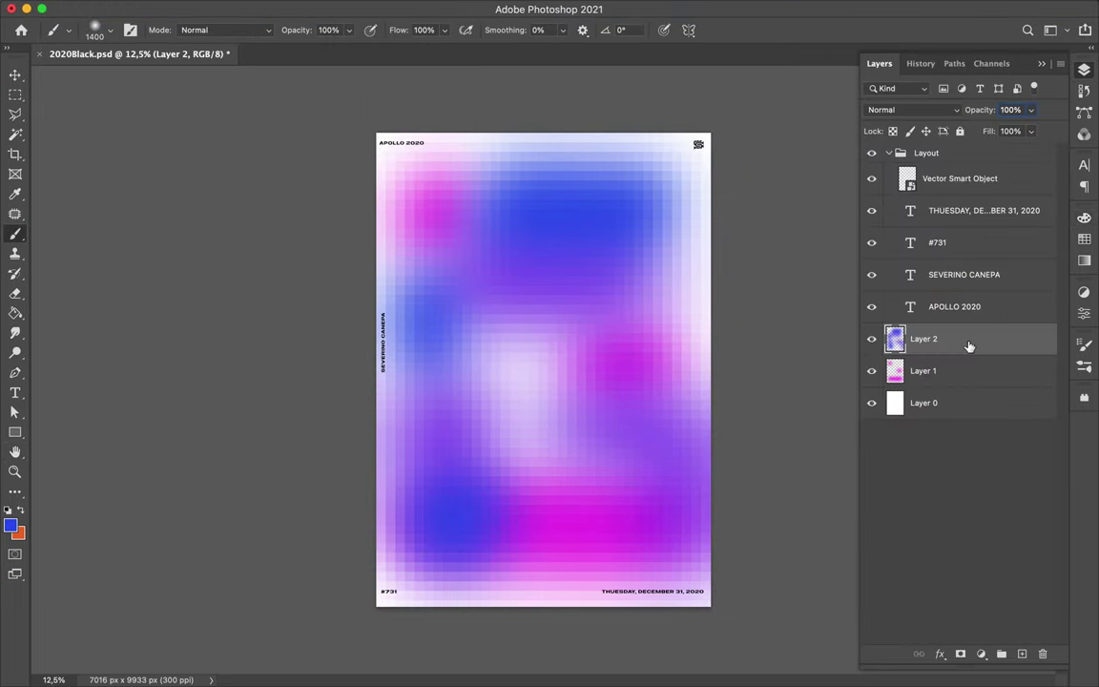
pyautogui.moveTo(523, 214); pyautogui.dragTo(577, 236)
pyautogui.hotkey('ctrl', 'z')
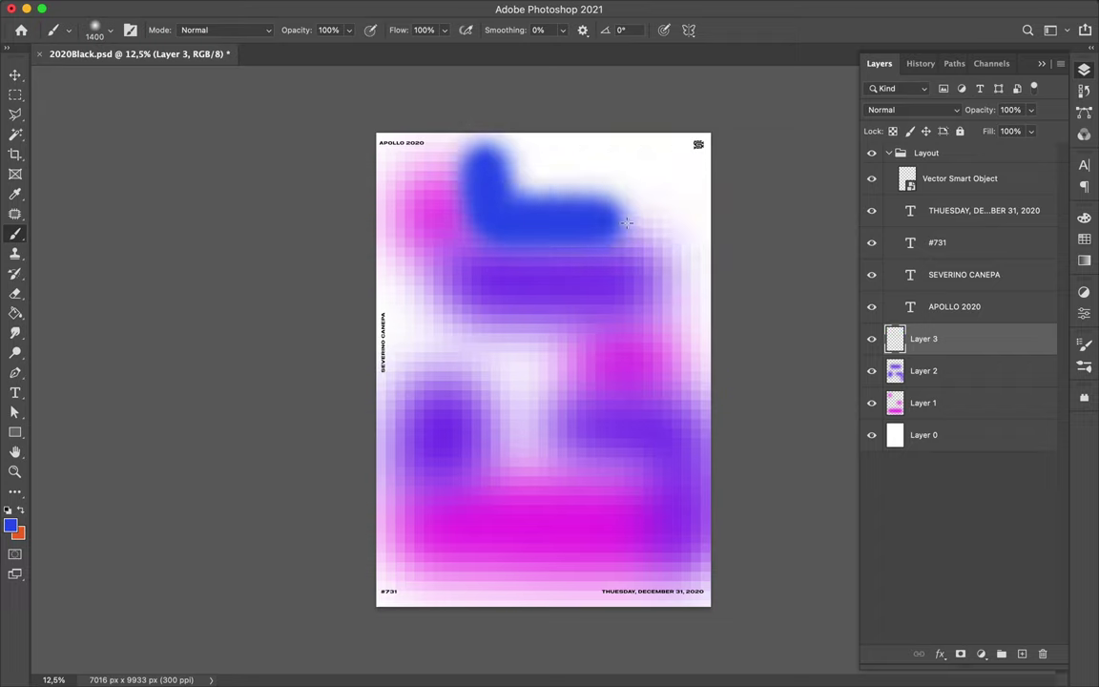
# - Paint more blue blobs, then apply Gaussian Blur and Mosaic pixelation to them
pyautogui.moveTo(477, 163); pyautogui.dragTo(658, 200)
pyautogui.moveTo(420, 296); pyautogui.dragTo(425, 353)
pyautogui.moveTo(496, 449); pyautogui.dragTo(548, 451)
pyautogui.click(357, 8)
pyautogui.click(610, 261)
pyautogui.press('Return')
pyautogui.click(357, 9)
pyautogui.click(616, 329)
pyautogui.press('Return')
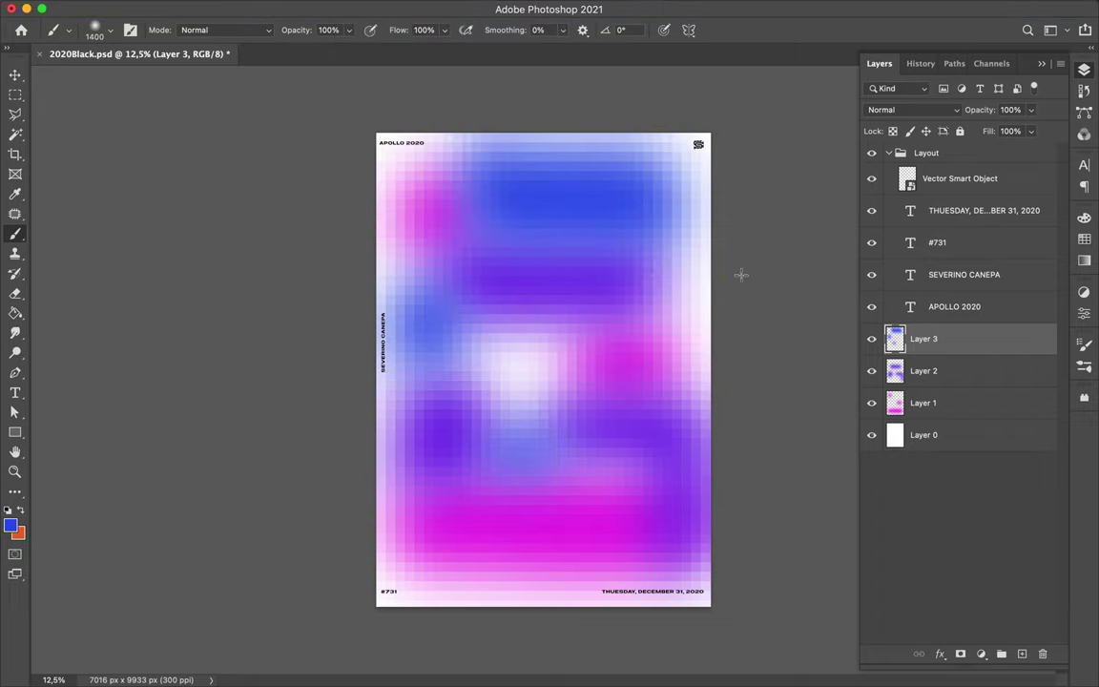
# - Switch to magenta and paint pink blobs in the centre on a new layer
pyautogui.click(1083, 215)
pyautogui.moveTo(1049, 302); pyautogui.dragTo(1053, 247)
pyautogui.moveTo(551, 333); pyautogui.dragTo(477, 363)
pyautogui.click(581, 473)
pyautogui.click(657, 186)
# - Gaussian Blur and Mosaic-pixelate the pink blobs
pyautogui.click(1084, 70)
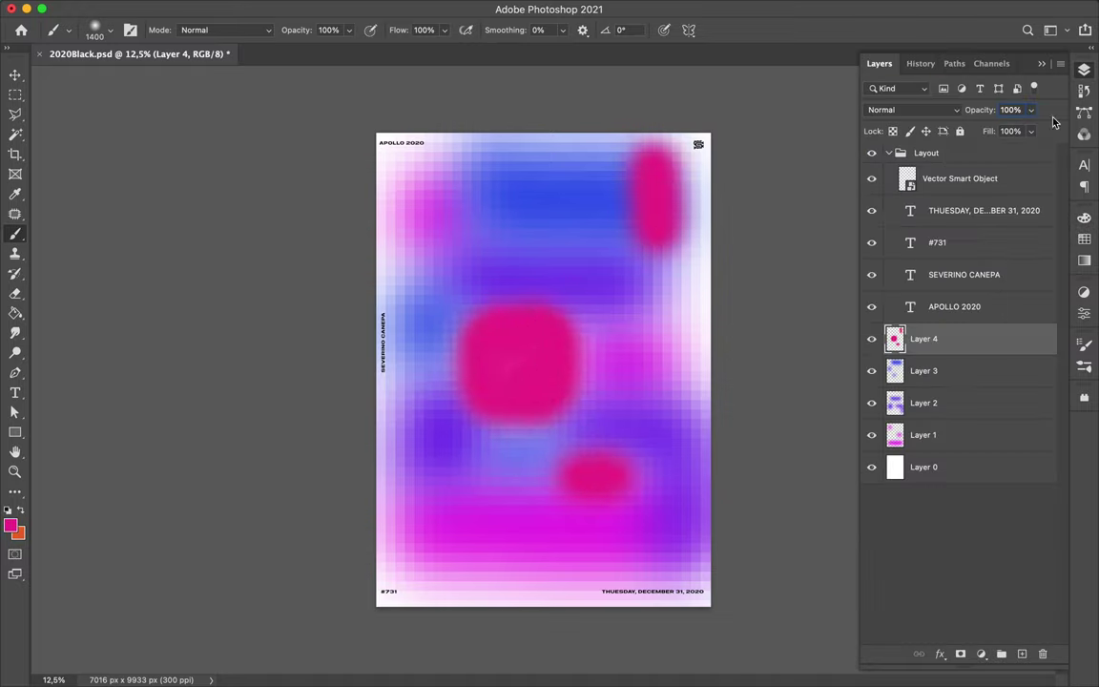
pyautogui.click(357, 8)
pyautogui.click(623, 265)
pyautogui.press('Return')
pyautogui.click(357, 9)
pyautogui.click(603, 321)
pyautogui.click(201, 39)
# - On a new layer, paint a yellow blob at lower centre and Gaussian Blur it
pyautogui.click(1022, 654)
pyautogui.click(1084, 217)
pyautogui.click(1049, 368)
pyautogui.click(576, 430)
pyautogui.click(357, 8)
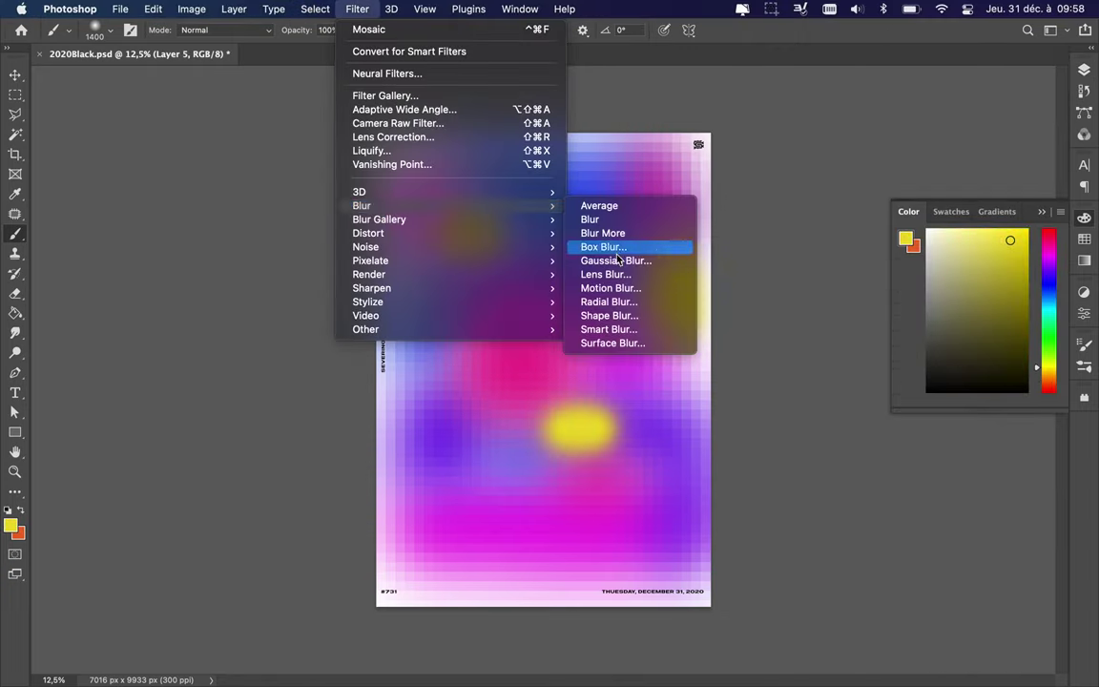
pyautogui.click(628, 253)
pyautogui.press('Return')
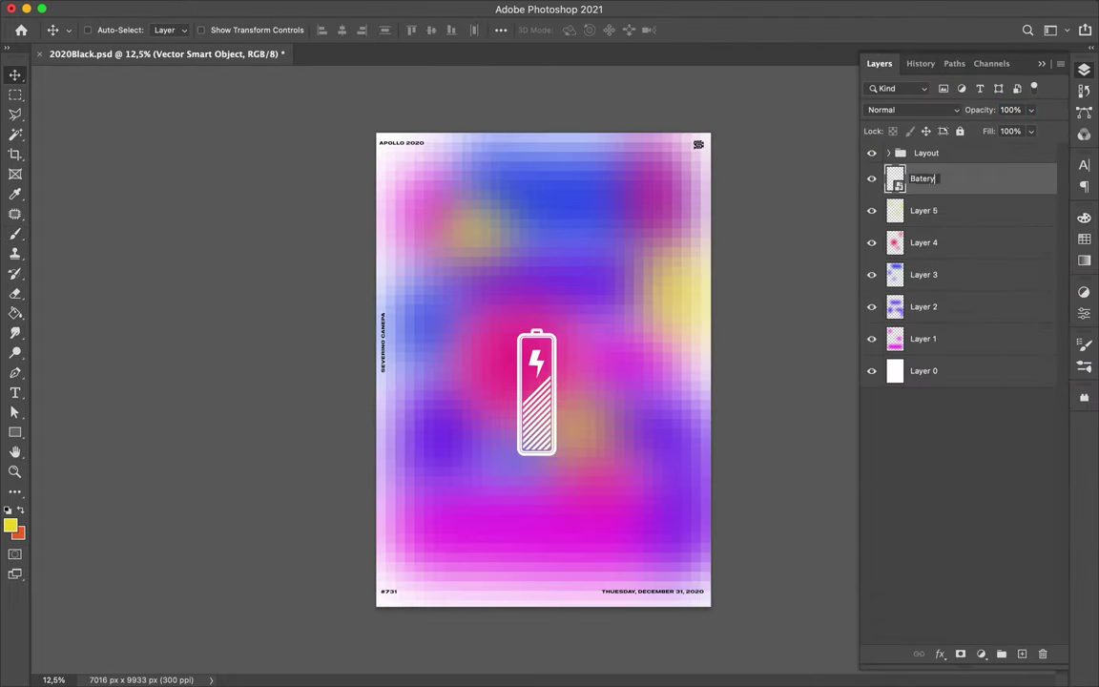
# - Duplicate the Batery layer and pixelate the copy with Mosaic cell size 57
pyautogui.scroll(3, 587, 399)
pyautogui.press('super+j')
pyautogui.click(357, 9)
pyautogui.click(601, 330)
pyautogui.moveTo(141, 243); pyautogui.dragTo(55, 243)
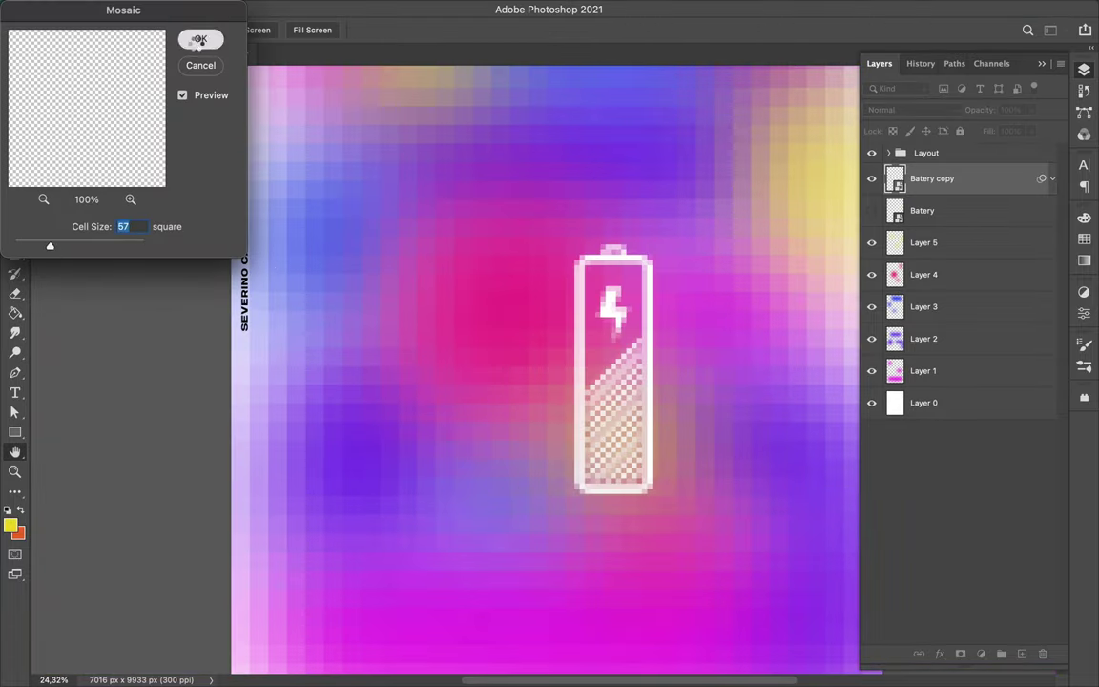
pyautogui.click(193, 39)
pyautogui.press('super+0')
# - Copy the checkerboard squares from Illustrator and paste them into the poster as a smart object
pyautogui.click(503, 658)
pyautogui.press('super+c')
pyautogui.press('super+Tab')
pyautogui.press('super+v')
# - Add a Levels adjustment with black input 105, clipped to the checkerboard
pyautogui.click(981, 654)
pyautogui.click(918, 404)
pyautogui.moveTo(878, 456); pyautogui.dragTo(906, 456)
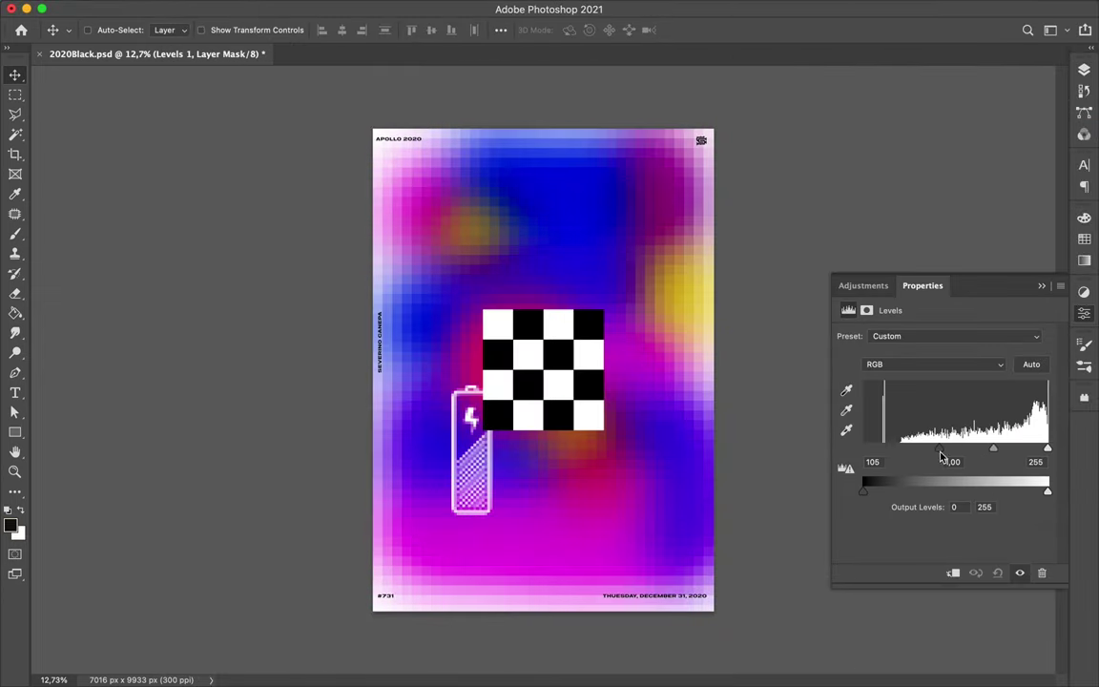
pyautogui.moveTo(1033, 456); pyautogui.dragTo(993, 456)
pyautogui.keyDown('alt'); pyautogui.click(961, 194); pyautogui.keyUp('alt')
pyautogui.scroll(2, 564, 299)
pyautogui.click(923, 350)
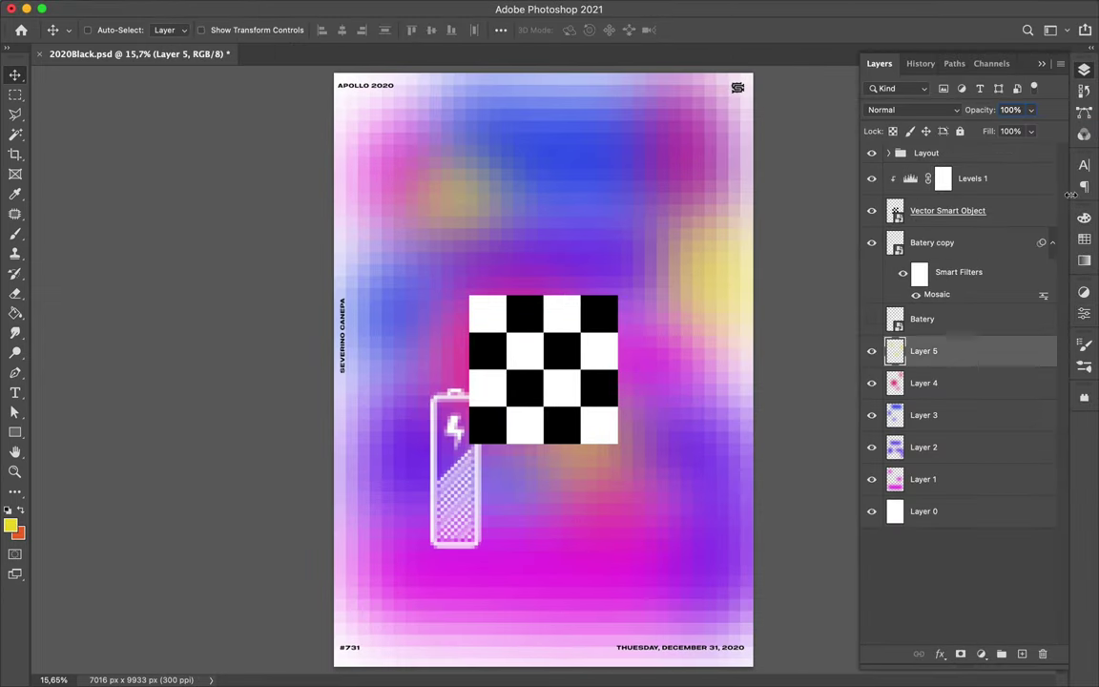
# - Add a Vibrance adjustment layer with boosted saturation
pyautogui.click(981, 653)
pyautogui.click(997, 468)
pyautogui.moveTo(944, 380)
pyautogui.mouseDown()
pyautogui.moveTo(980, 380)
pyautogui.moveTo(844, 371)
pyautogui.mouseUp()
# - Add Color Balance: midtones toward cyan/blue, highlights red +30, shadows tinted cyan-magenta-yellow
pyautogui.click(981, 654)
pyautogui.click(1011, 499)
pyautogui.moveTo(924, 397)
pyautogui.mouseDown()
pyautogui.moveTo(900, 397)
pyautogui.moveTo(1000, 419)
pyautogui.mouseUp()
pyautogui.click(916, 336)
pyautogui.moveTo(924, 371)
pyautogui.mouseDown()
pyautogui.moveTo(951, 370)
pyautogui.moveTo(909, 423)
pyautogui.mouseUp()
pyautogui.click(887, 307)
pyautogui.moveTo(923, 370)
pyautogui.mouseDown()
pyautogui.moveTo(889, 370)
pyautogui.moveTo(915, 398)
pyautogui.moveTo(917, 422)
pyautogui.mouseUp()
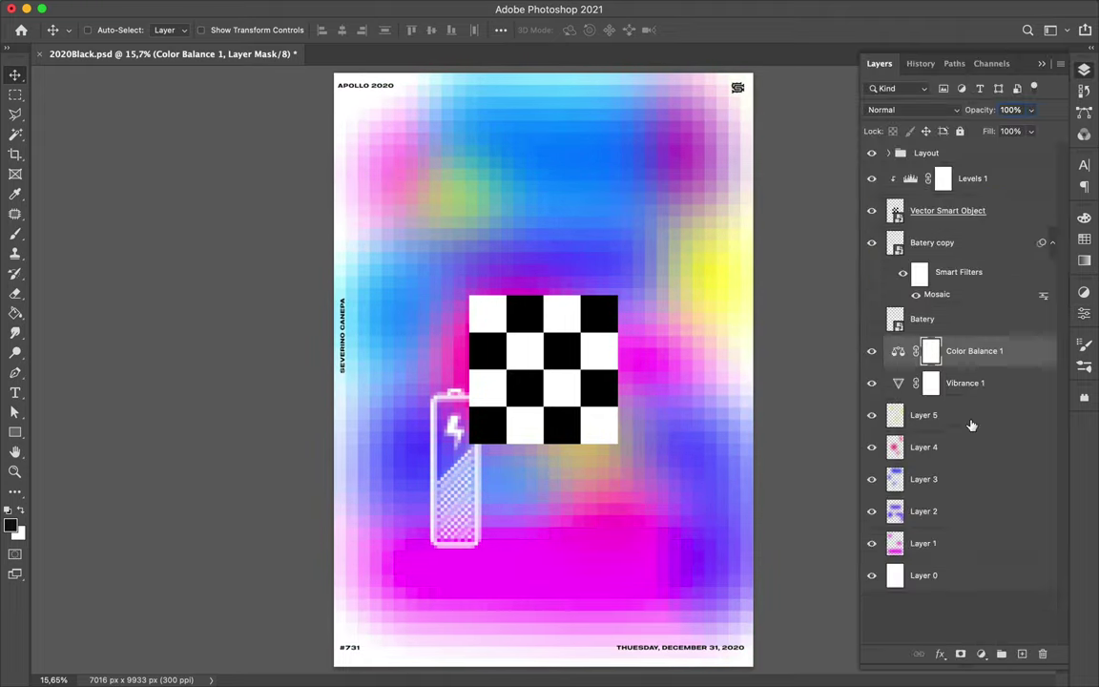
# - Copy the colour adjustments above each blob layer and merge them into Layers 2–4
pyautogui.moveTo(944, 394); pyautogui.dragTo(951, 584)
pyautogui.hotkey('ctrl', 'e')
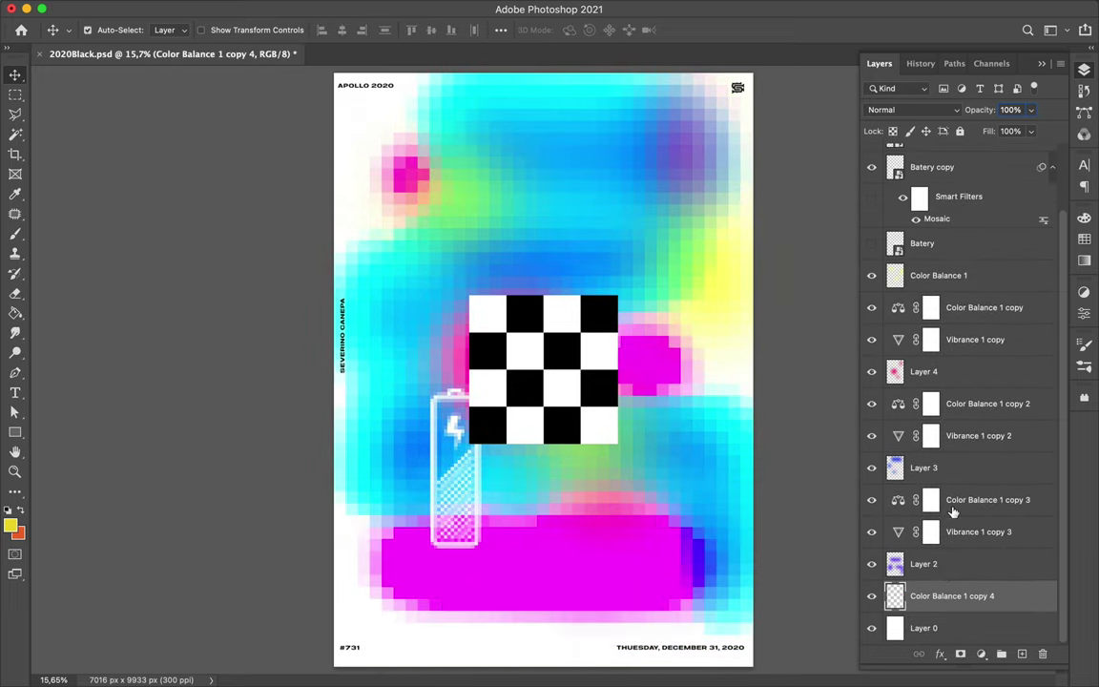
pyautogui.click(951, 562)
pyautogui.keyDown('shift'); pyautogui.click(952, 508); pyautogui.keyUp('shift')
pyautogui.hotkey('ctrl', 'e')
pyautogui.click(952, 531)
pyautogui.keyDown('shift'); pyautogui.click(964, 467); pyautogui.keyUp('shift')
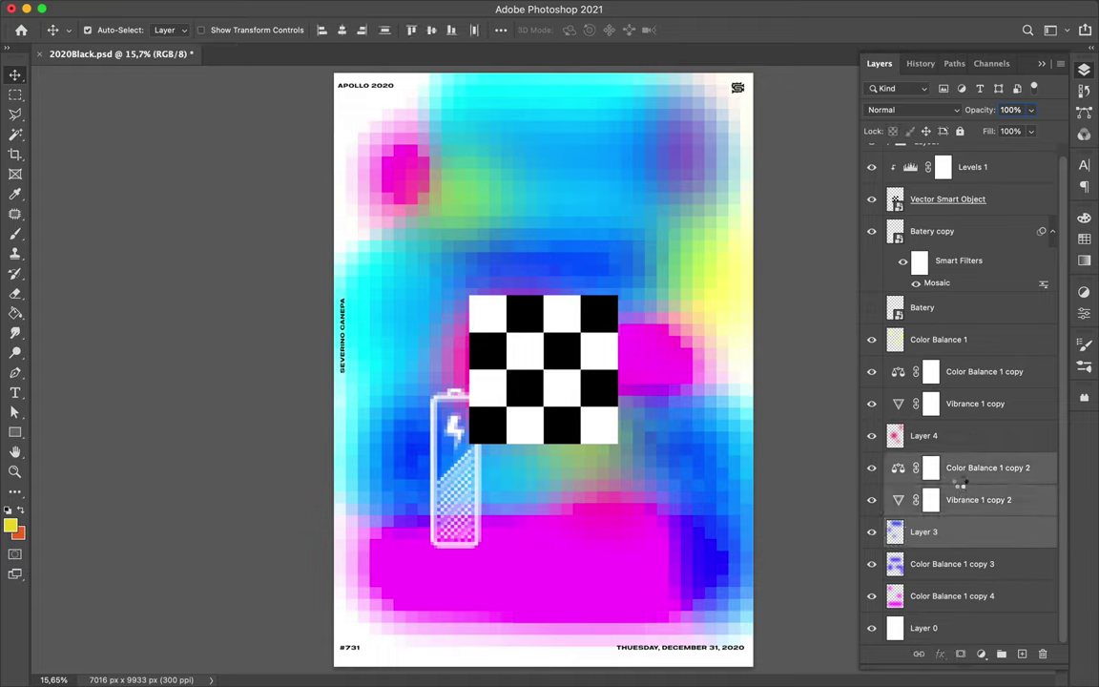
pyautogui.hotkey('ctrl', 'e')
pyautogui.click(964, 435)
pyautogui.keyDown('shift'); pyautogui.click(966, 371); pyautogui.keyUp('shift')
pyautogui.hotkey('ctrl', 'e')
# - Move the checkerboard down to the lower left of the poster
pyautogui.click(948, 210)
pyautogui.moveTo(597, 343)
pyautogui.mouseDown()
pyautogui.moveTo(691, 429)
pyautogui.moveTo(509, 433)
pyautogui.mouseUp()
pyautogui.rightClick(998, 195)
pyautogui.press('Escape')
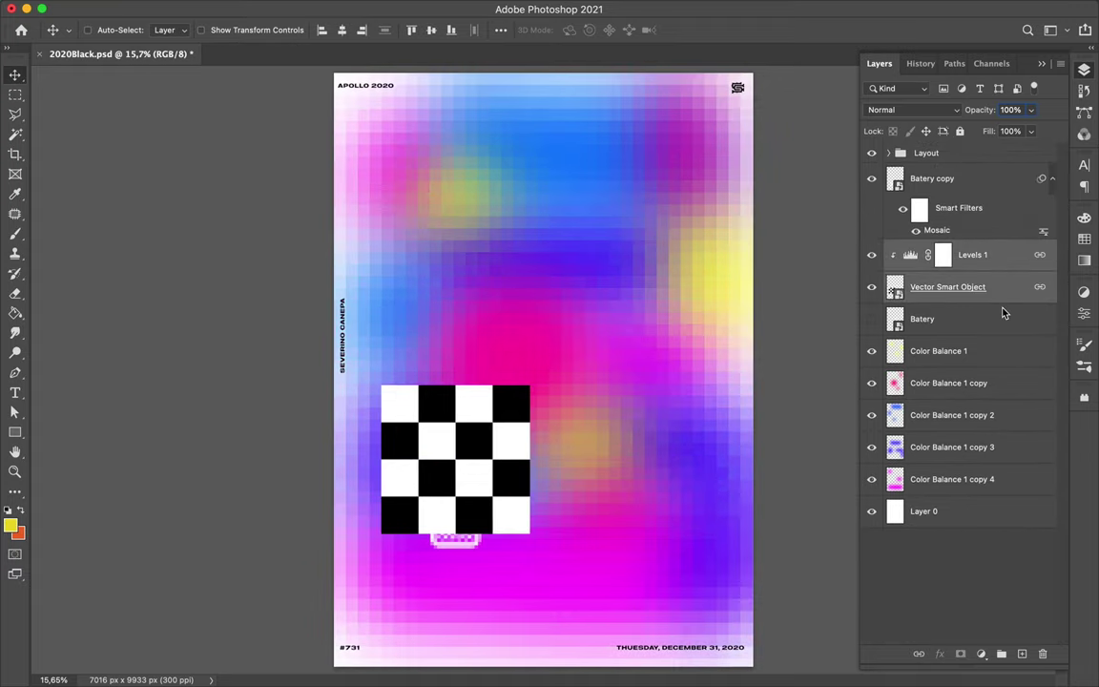
# - Lay the battery copy sideways at lower right and restack it and the checkerboard below Color Balance 1 copy 2
pyautogui.moveTo(437, 405); pyautogui.dragTo(657, 603)
pyautogui.hotkey('ctrl', '[')
pyautogui.hotkey('ctrl', '[')
pyautogui.hotkey('ctrl', '[')
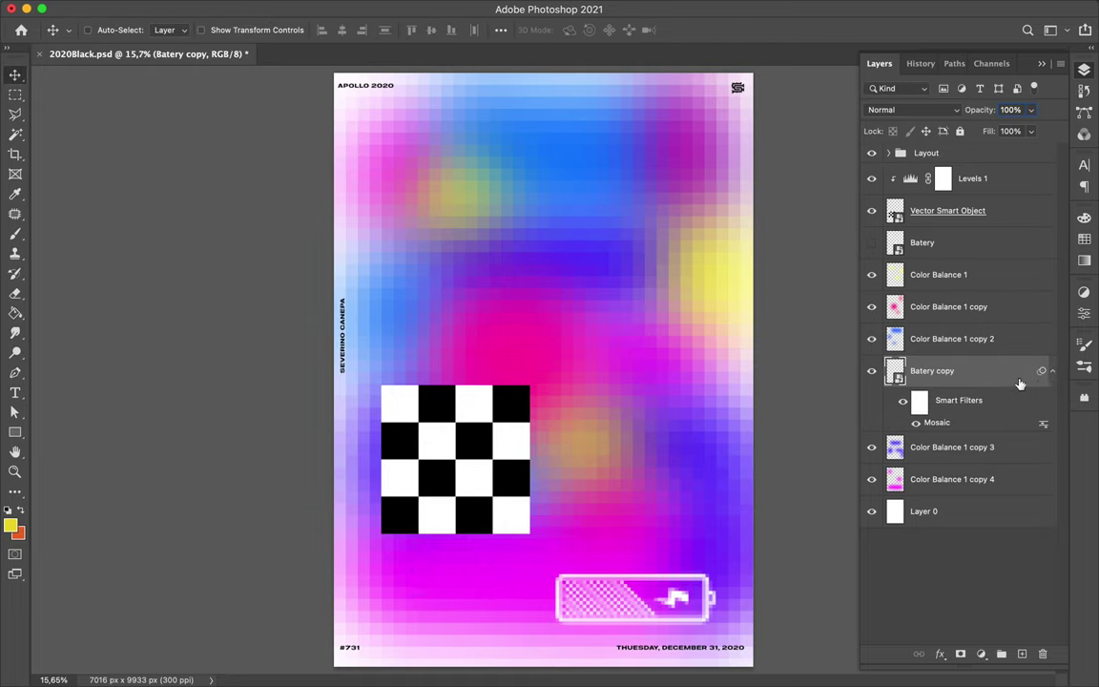
pyautogui.hotkey('ctrl', '[')
pyautogui.moveTo(1004, 196); pyautogui.dragTo(924, 345)
pyautogui.moveTo(964, 179); pyautogui.dragTo(914, 326)
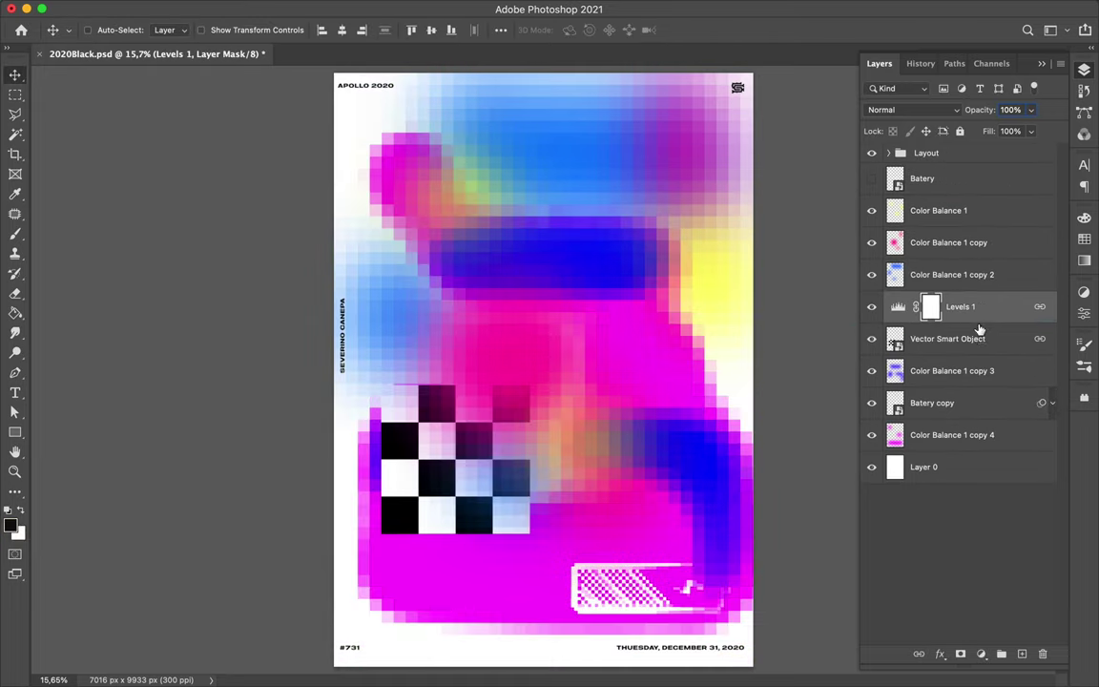
pyautogui.moveTo(422, 523); pyautogui.dragTo(415, 488)
# - Bring in a vertical checkered strip from Illustrator and move it to the bottom of the stack
pyautogui.click(467, 657)
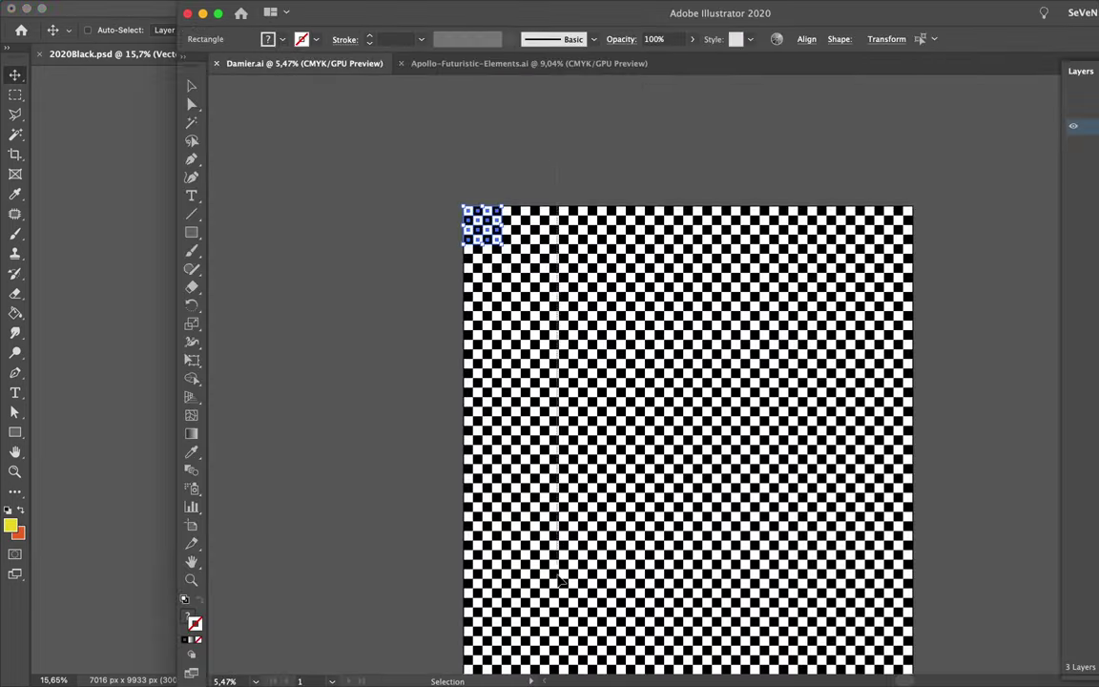
pyautogui.click(168, 87)
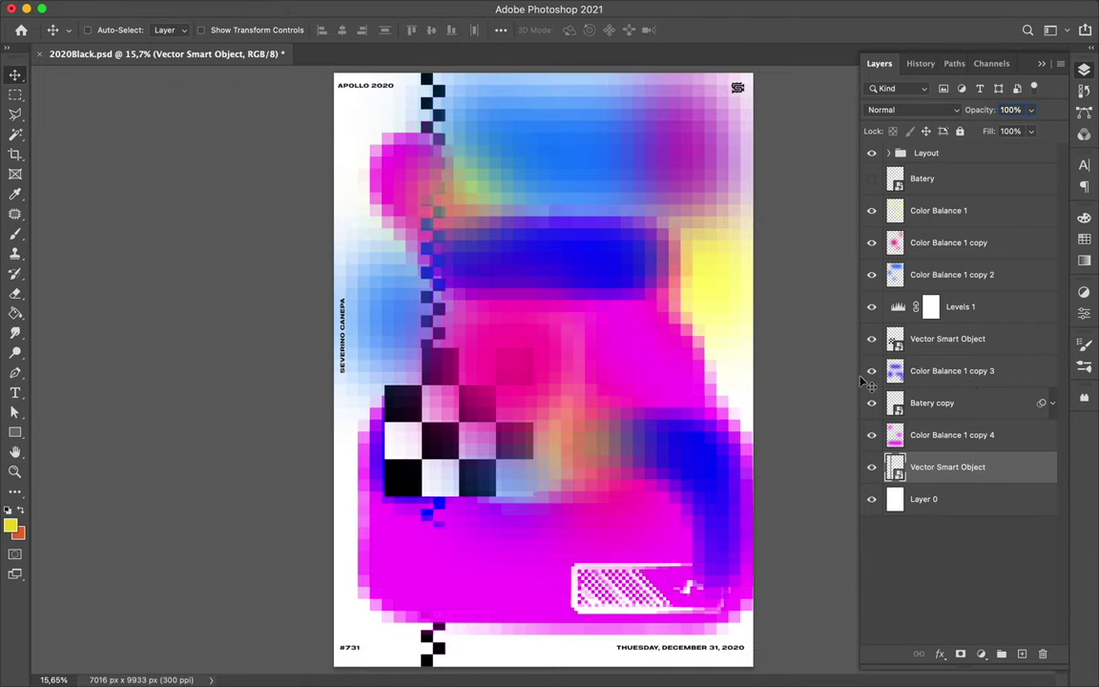
pyautogui.moveTo(959, 306); pyautogui.dragTo(959, 468)
pyautogui.rightClick(959, 467)
# - Paste the checker strip from Illustrator right of the checkerboard and merge a Levels copy into it
pyautogui.click(945, 510)
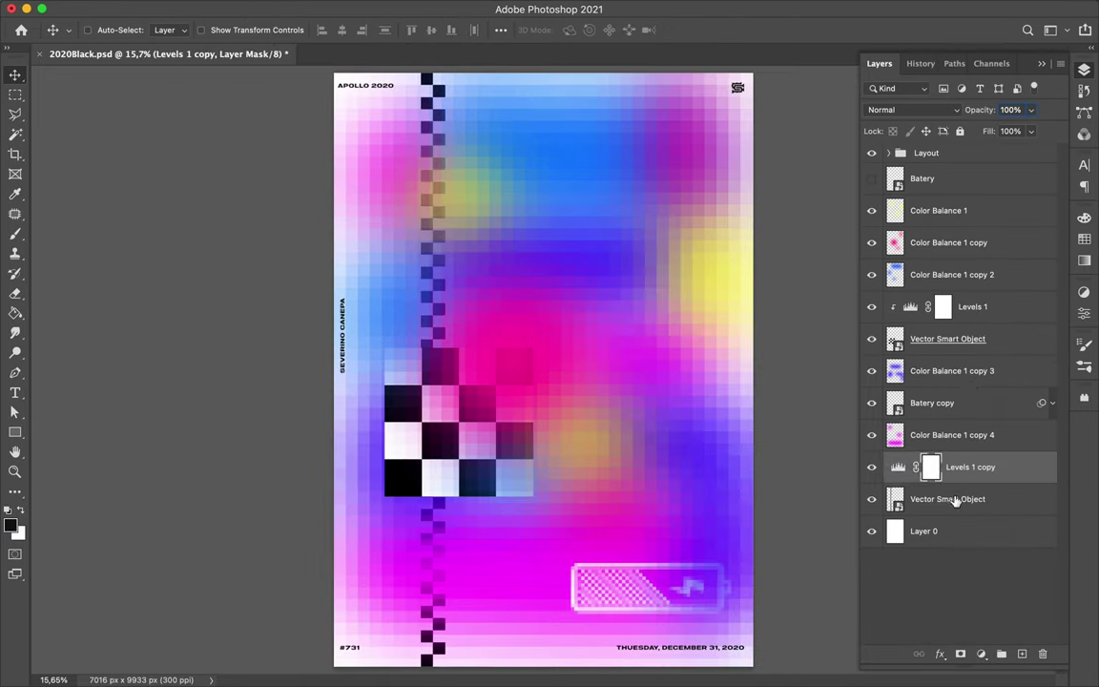
pyautogui.moveTo(435, 311); pyautogui.dragTo(451, 311)
pyautogui.click(485, 660)
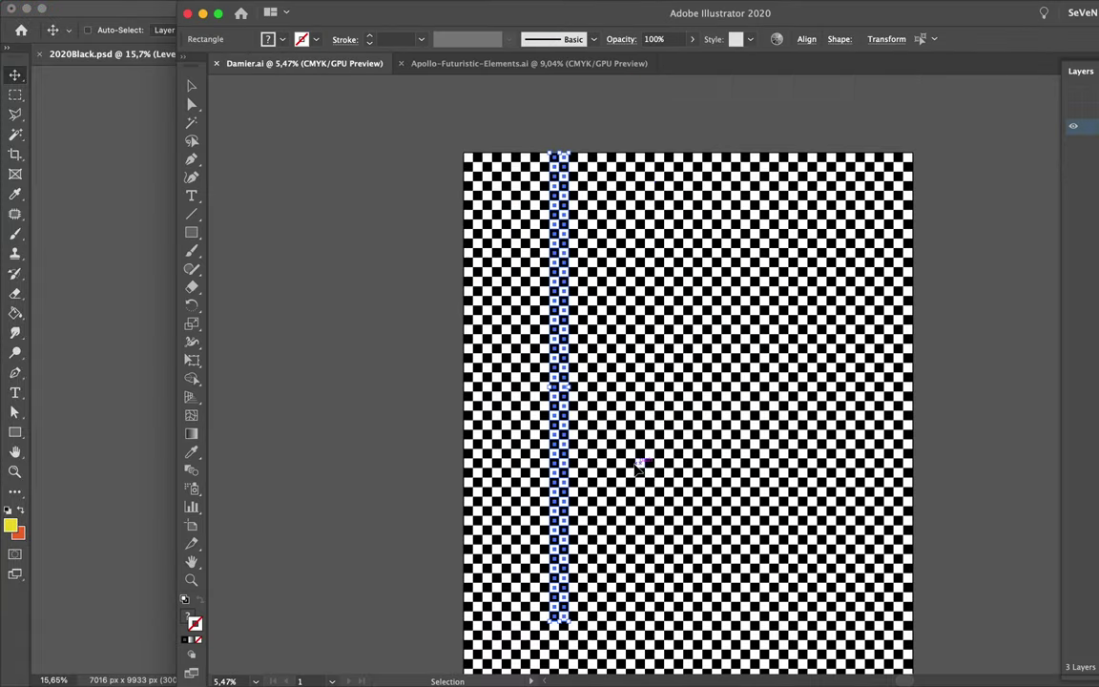
pyautogui.click(168, 87)
pyautogui.press('super+v')
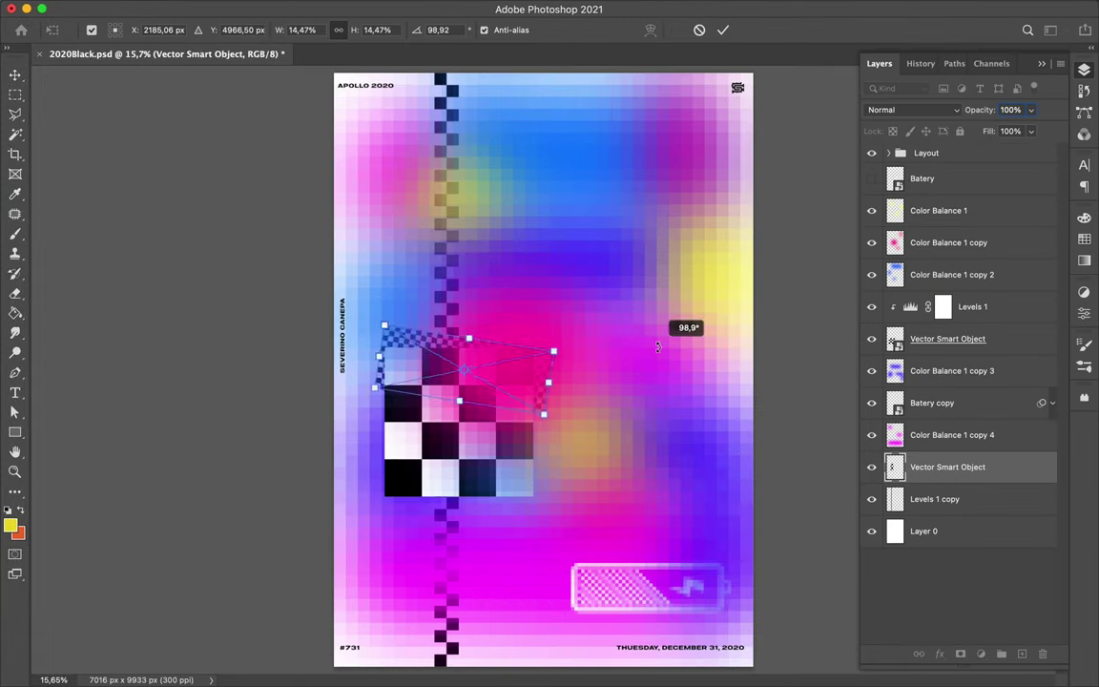
pyautogui.press('Return')
pyautogui.moveTo(657, 347); pyautogui.dragTo(770, 422)
pyautogui.moveTo(947, 466)
pyautogui.mouseDown()
pyautogui.moveTo(947, 358)
pyautogui.moveTo(954, 405)
pyautogui.moveTo(894, 419)
pyautogui.mouseUp()
pyautogui.hotkey('ctrl', 'e')
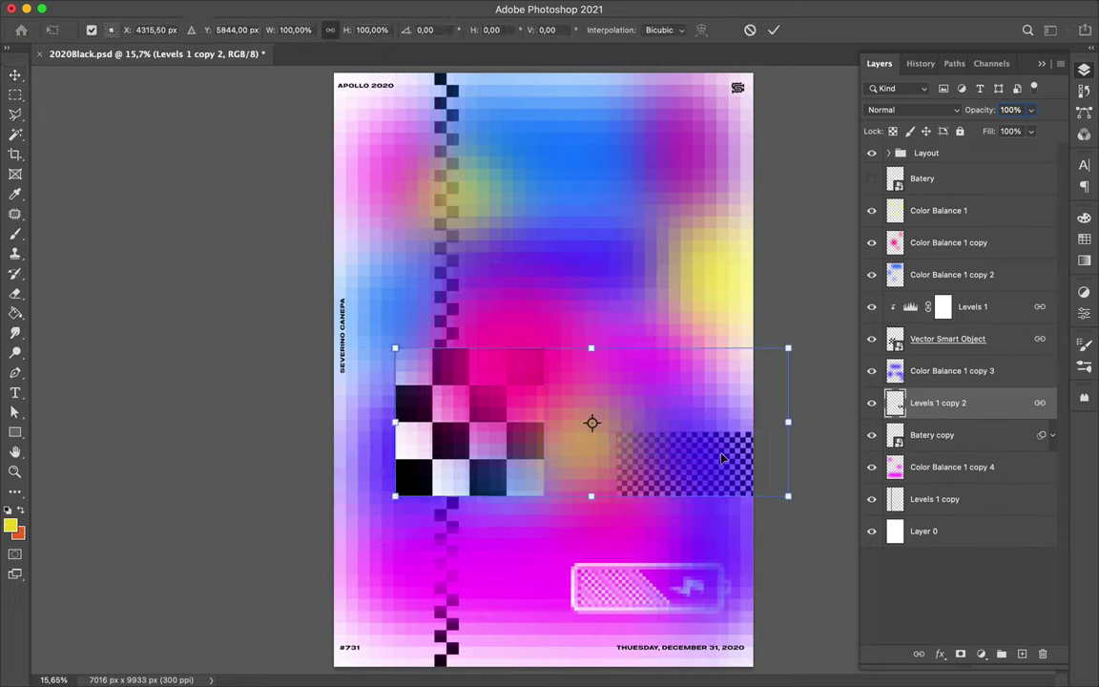
pyautogui.moveTo(740, 420); pyautogui.dragTo(752, 419)
# - Release the clipping mask on the Levels 1 layer
pyautogui.doubleClick(992, 306)
pyautogui.press('Escape')
pyautogui.rightClick(944, 306)
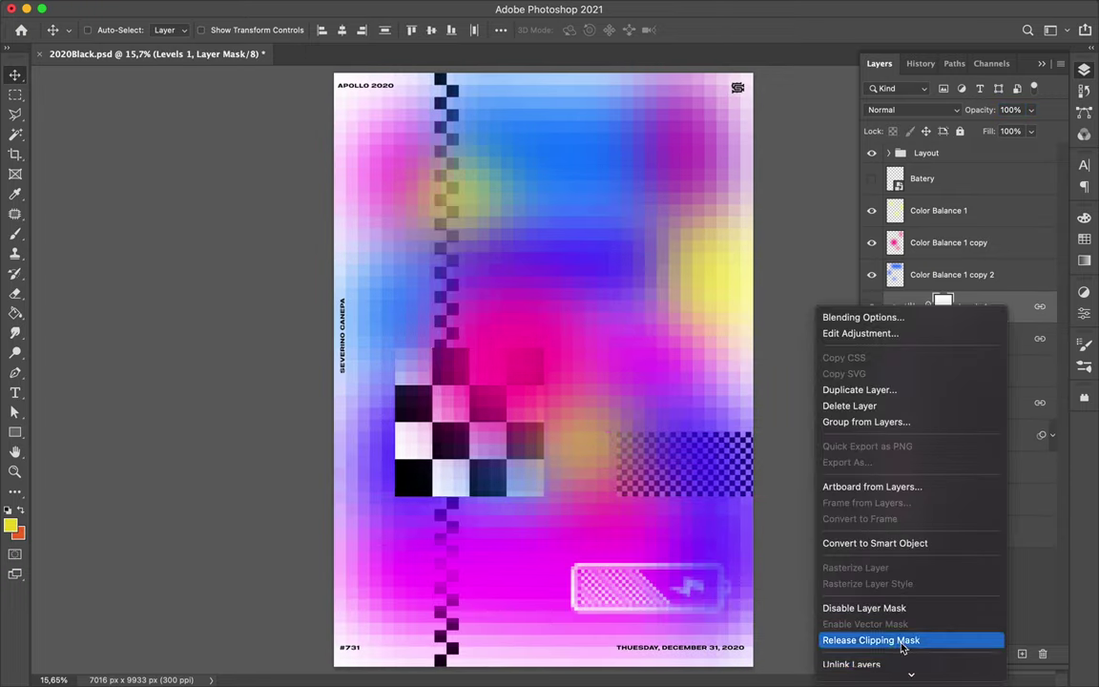
pyautogui.rightClick(1002, 339)
pyautogui.click(806, 541)
# - Rotate the checker strip upright and place a copy at the poster's top-left edge
pyautogui.click(947, 408)
pyautogui.hotkey('ctrl', 't')
pyautogui.moveTo(754, 496); pyautogui.dragTo(792, 334)
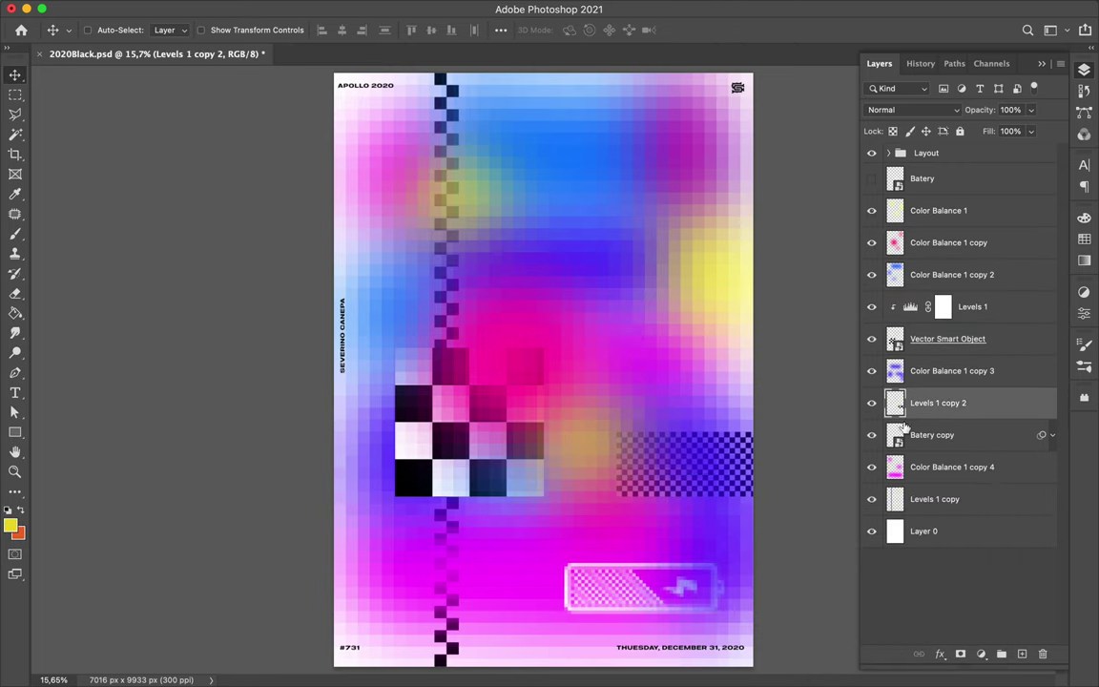
pyautogui.press('Return')
pyautogui.moveTo(701, 349)
pyautogui.mouseDown()
pyautogui.moveTo(349, 182)
pyautogui.moveTo(345, 236)
pyautogui.mouseUp()
pyautogui.hotkey('ctrl', '[')
pyautogui.hotkey('ctrl', '[')
pyautogui.hotkey('ctrl', '[')
pyautogui.moveTo(405, 487); pyautogui.dragTo(408, 488)
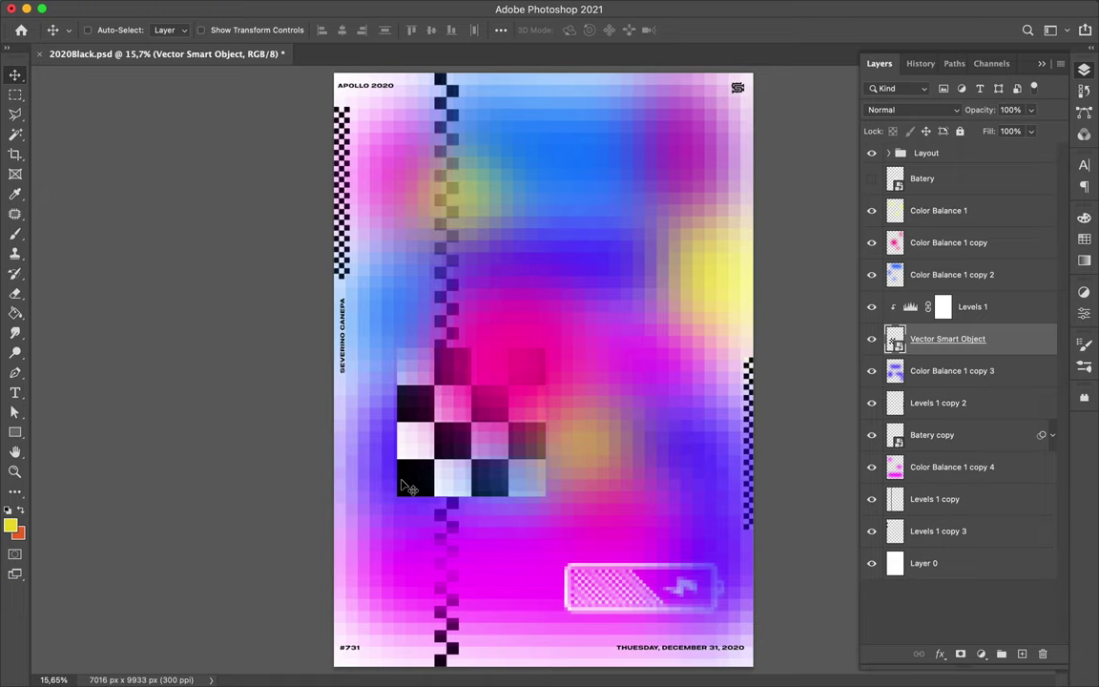
# - Paste the striped artwork from Illustrator and move its layer down the stack
pyautogui.click(486, 662)
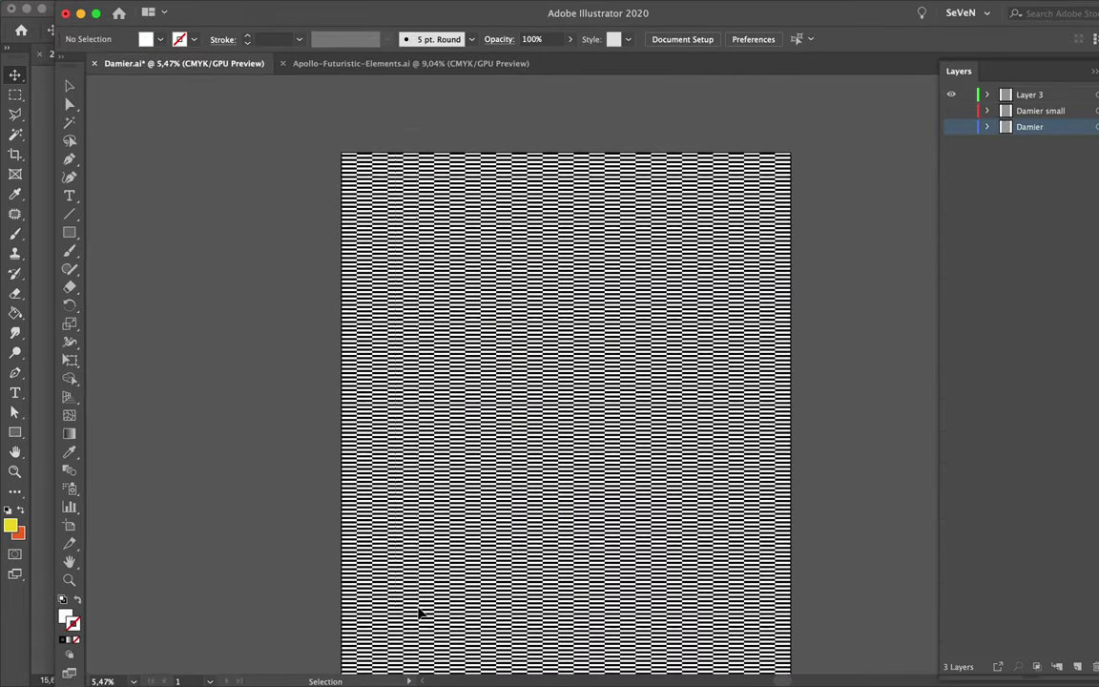
pyautogui.hotkey('ctrl', 'v')
pyautogui.press('Return')
pyautogui.moveTo(945, 341); pyautogui.dragTo(954, 523)
pyautogui.click(973, 307)
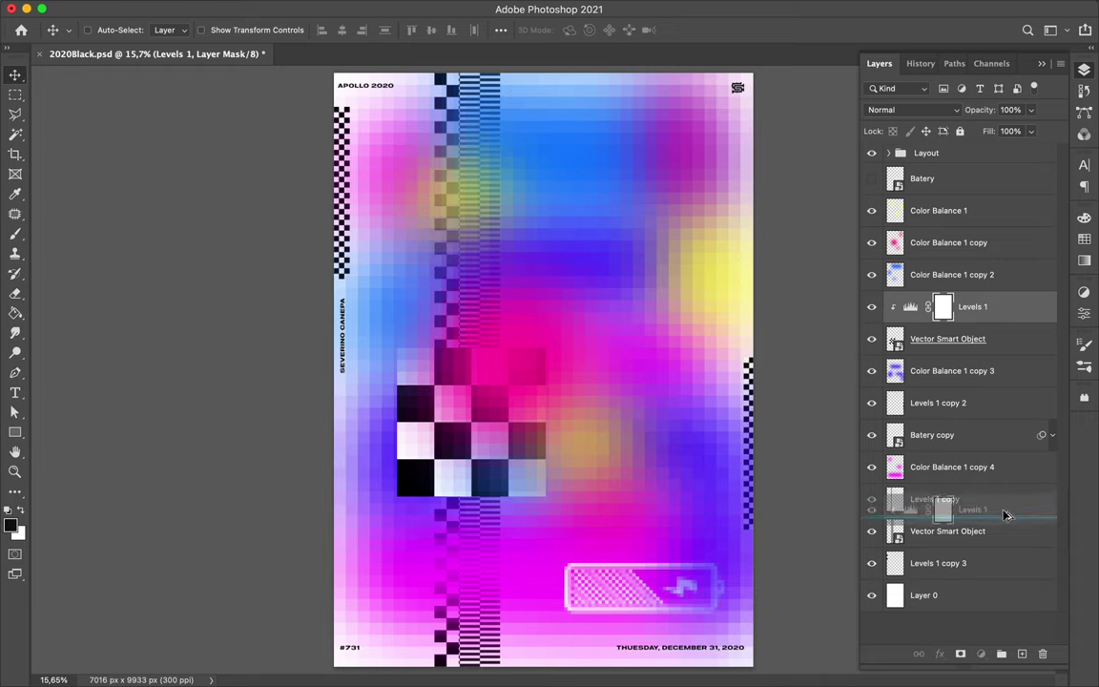
# - Merge a Levels 1 copy into the stripes, then shrink the strip to the lower poster
pyautogui.moveTo(1004, 516); pyautogui.dragTo(974, 530)
pyautogui.hotkey('ctrl', 'e')
pyautogui.hotkey('ctrl', 't')
pyautogui.moveTo(479, 73); pyautogui.dragTo(479, 475)
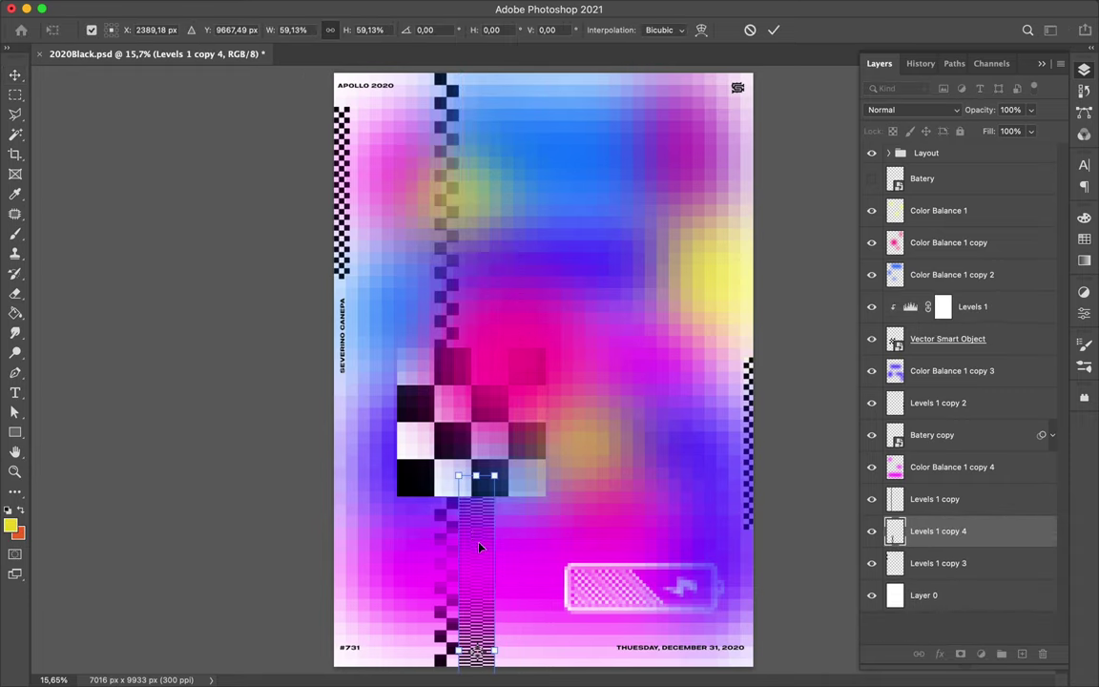
pyautogui.press('Return')
pyautogui.moveTo(479, 547); pyautogui.dragTo(486, 359)
# - Copy a stripe slice to a new layer and stretch it into a wide horizontal band
pyautogui.hotkey('ctrl', 'j')
pyautogui.hotkey('ctrl', 't')
pyautogui.moveTo(501, 530); pyautogui.dragTo(680, 522)
pyautogui.press('Return')
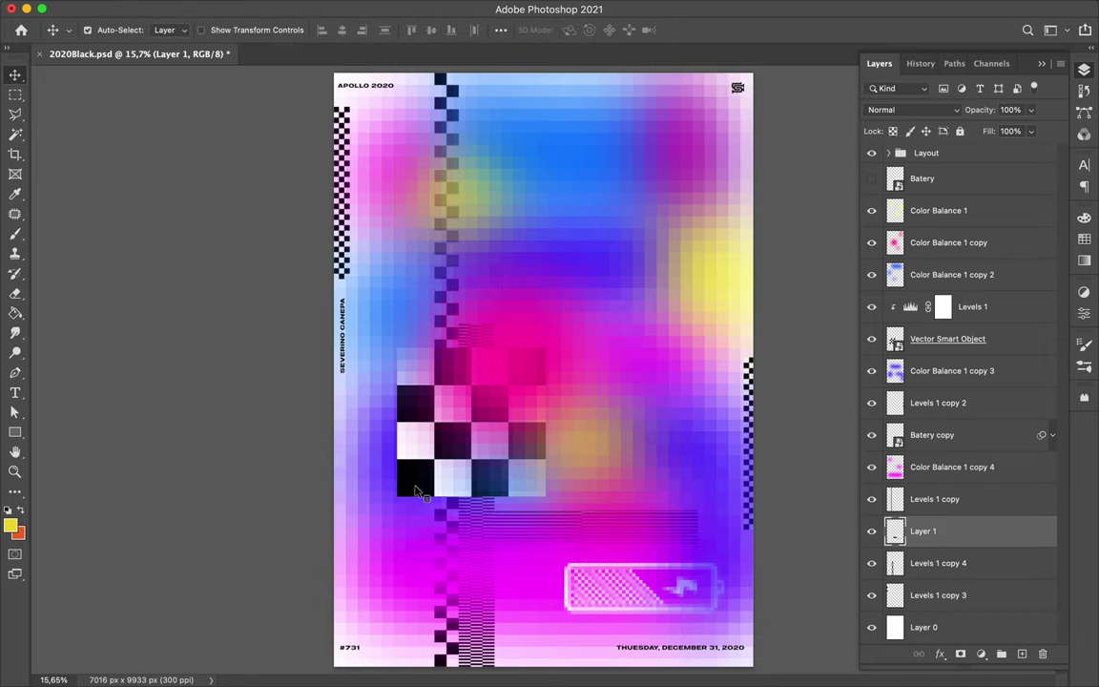
# - Duplicate the checkerboard to the upper right and pick the Mosaic pixelate filter
pyautogui.moveTo(416, 492); pyautogui.dragTo(560, 305)
pyautogui.click(525, 10)
pyautogui.click(601, 314)
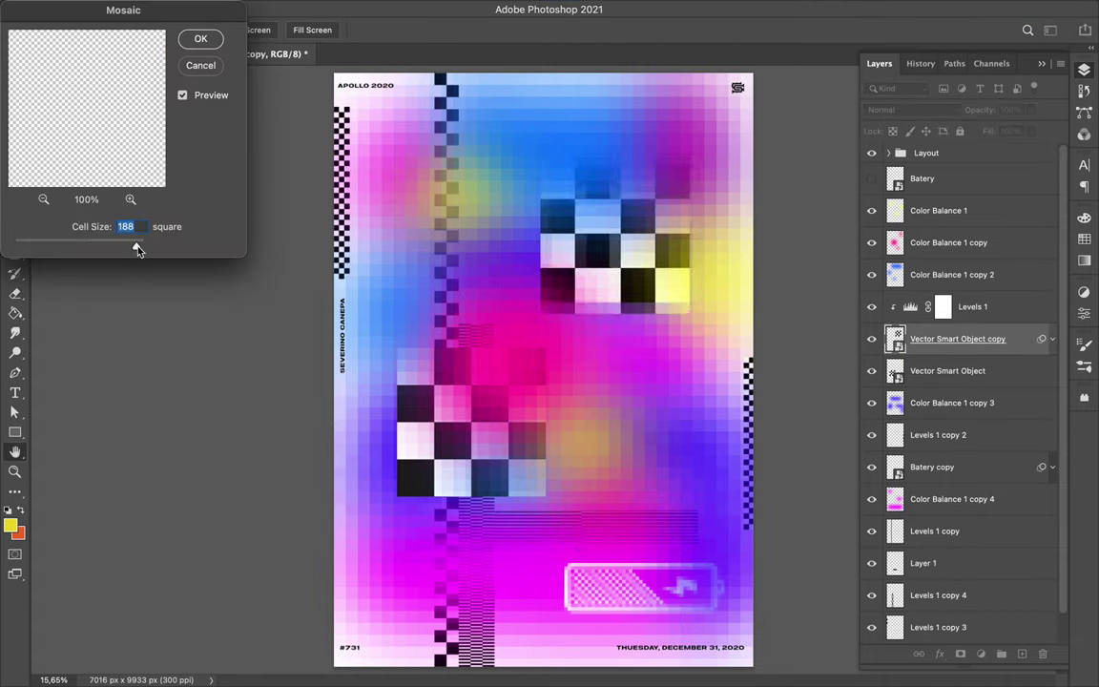
# - Apply a 188-cell Mosaic to the checkerboard copy and move it over the original
pyautogui.click(200, 38)
pyautogui.moveTo(620, 277); pyautogui.dragTo(493, 453)
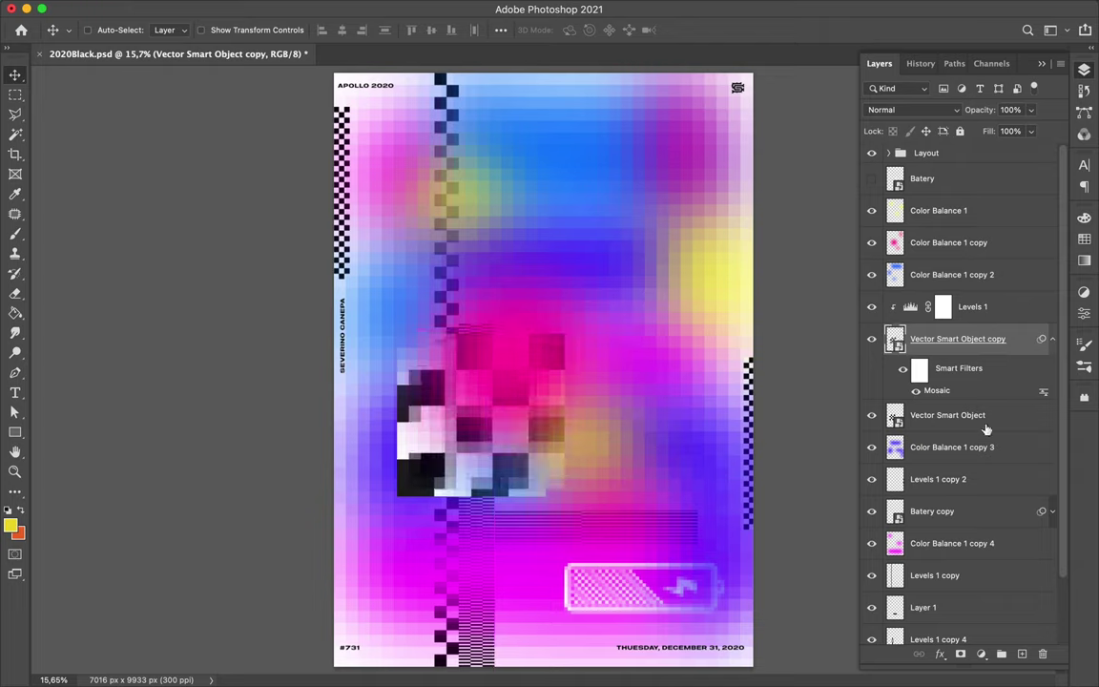
pyautogui.moveTo(969, 328); pyautogui.dragTo(972, 429)
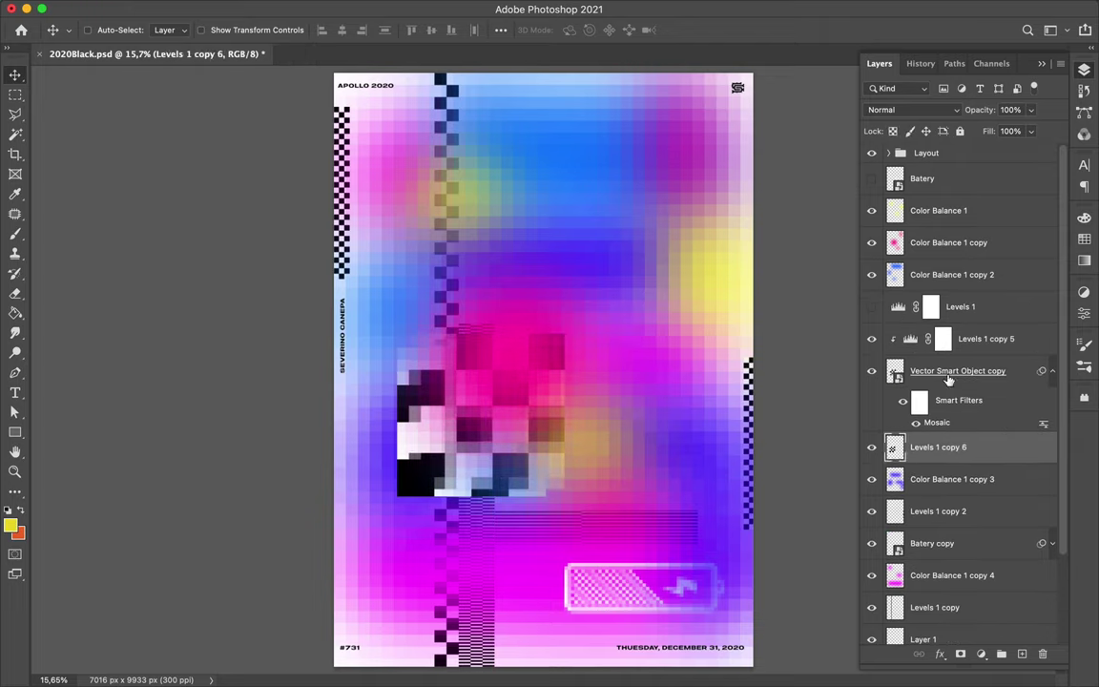
# - Duplicate the checkerboard again, Gaussian blur and mosaic it, and overlay it on the original
pyautogui.moveTo(520, 363); pyautogui.dragTo(649, 210)
pyautogui.click(360, 10)
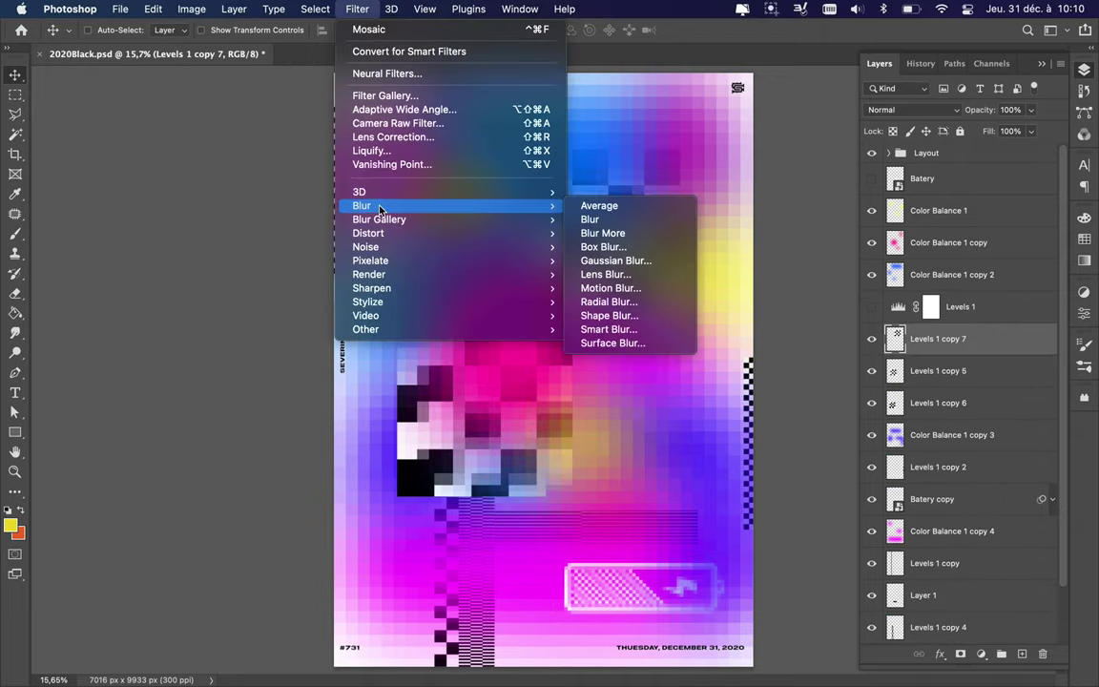
pyautogui.click(614, 261)
pyautogui.click(880, 87)
pyautogui.click(357, 9)
pyautogui.click(603, 329)
pyautogui.click(201, 39)
pyautogui.moveTo(461, 392); pyautogui.dragTo(457, 450)
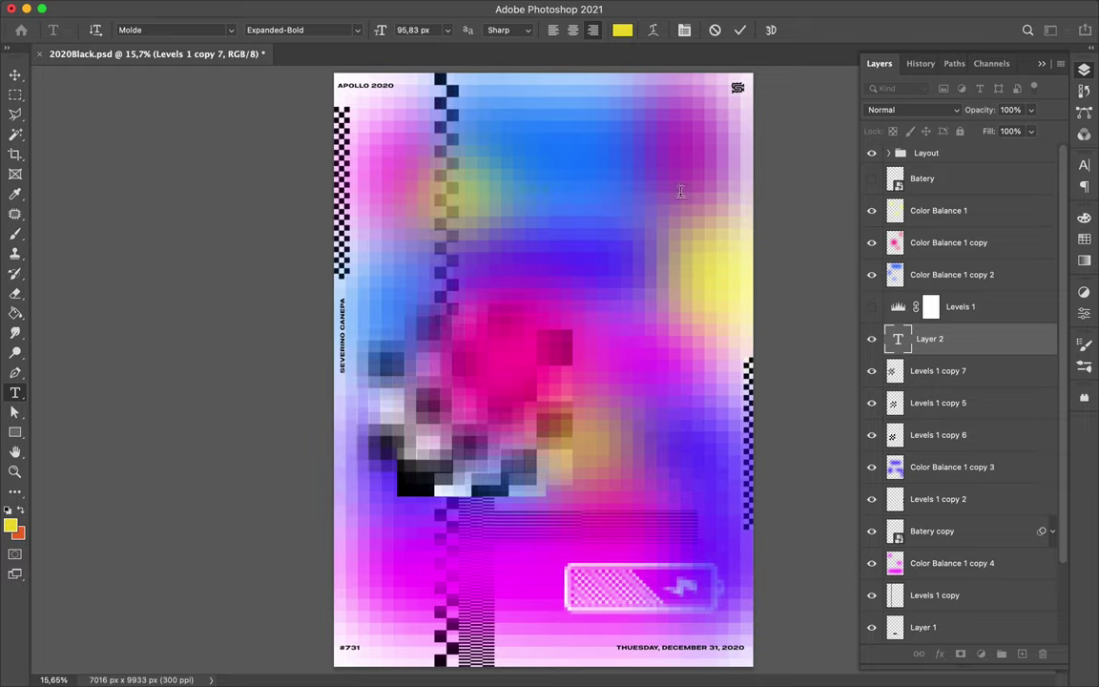
# - Raise the SCREEN GLITCH #12 layer so it shows, then enlarge it at the upper right
pyautogui.moveTo(933, 196); pyautogui.dragTo(932, 198)
pyautogui.click(1084, 164)
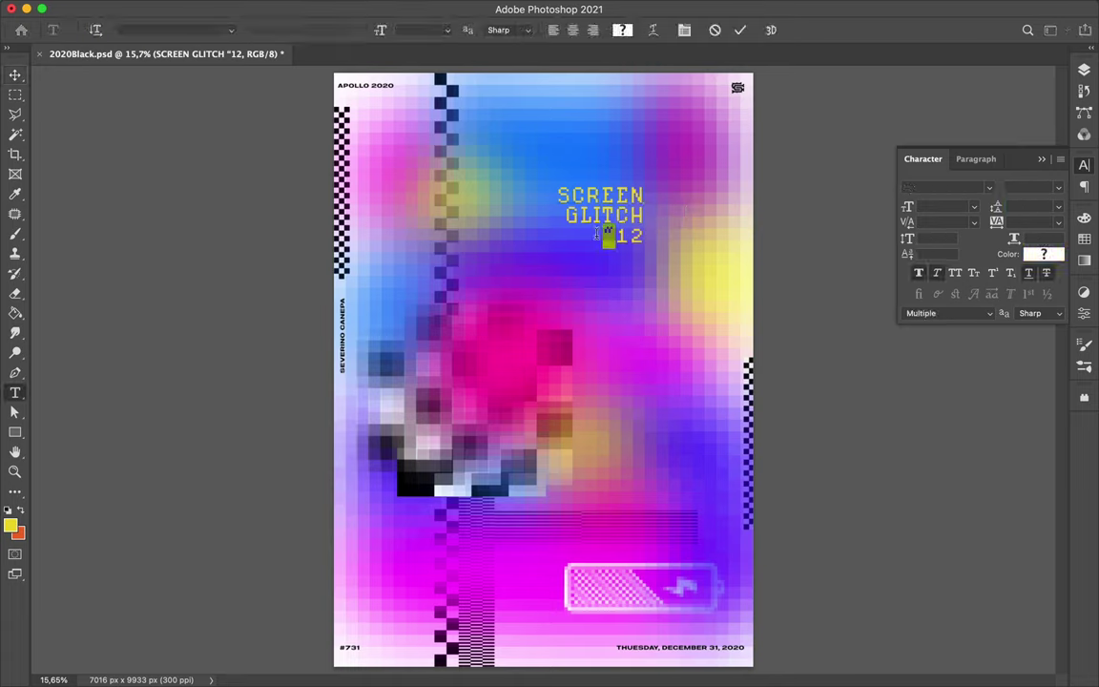
pyautogui.moveTo(475, 303); pyautogui.dragTo(449, 324)
pyautogui.press('Return')
# - Make the title black (000000) and apply a small-cell Mosaic that keeps it legible
pyautogui.click(1044, 254)
pyautogui.write('000000')
pyautogui.press('Return')
pyautogui.click(356, 9)
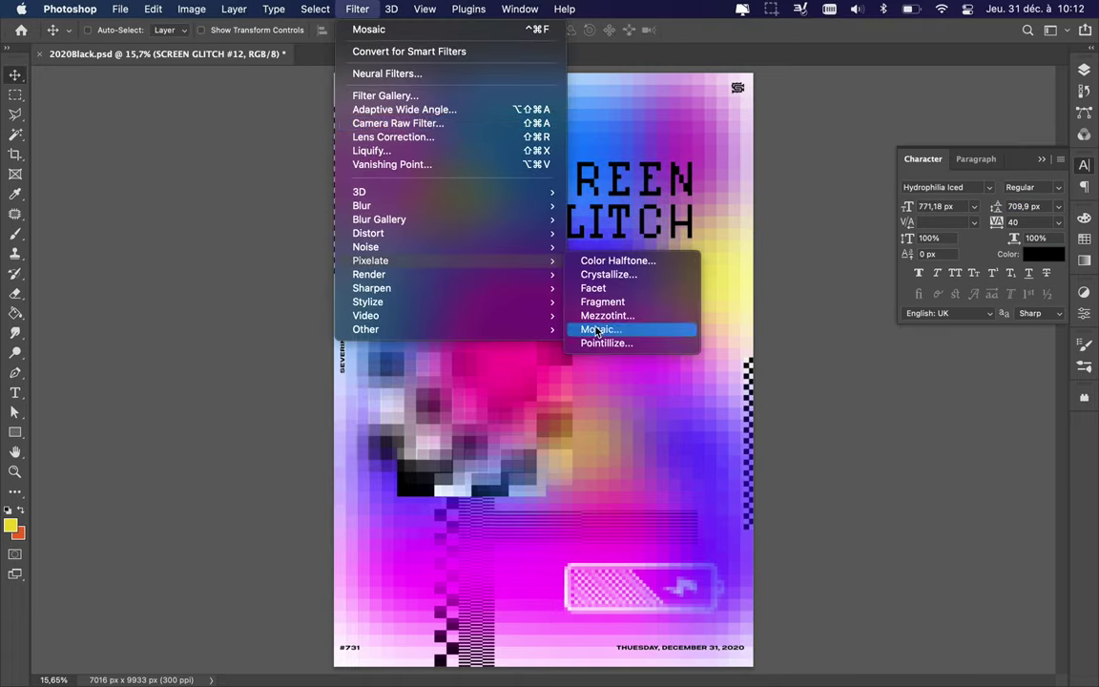
pyautogui.click(602, 336)
pyautogui.click(589, 262)
pyautogui.moveTo(112, 248); pyautogui.dragTo(86, 248)
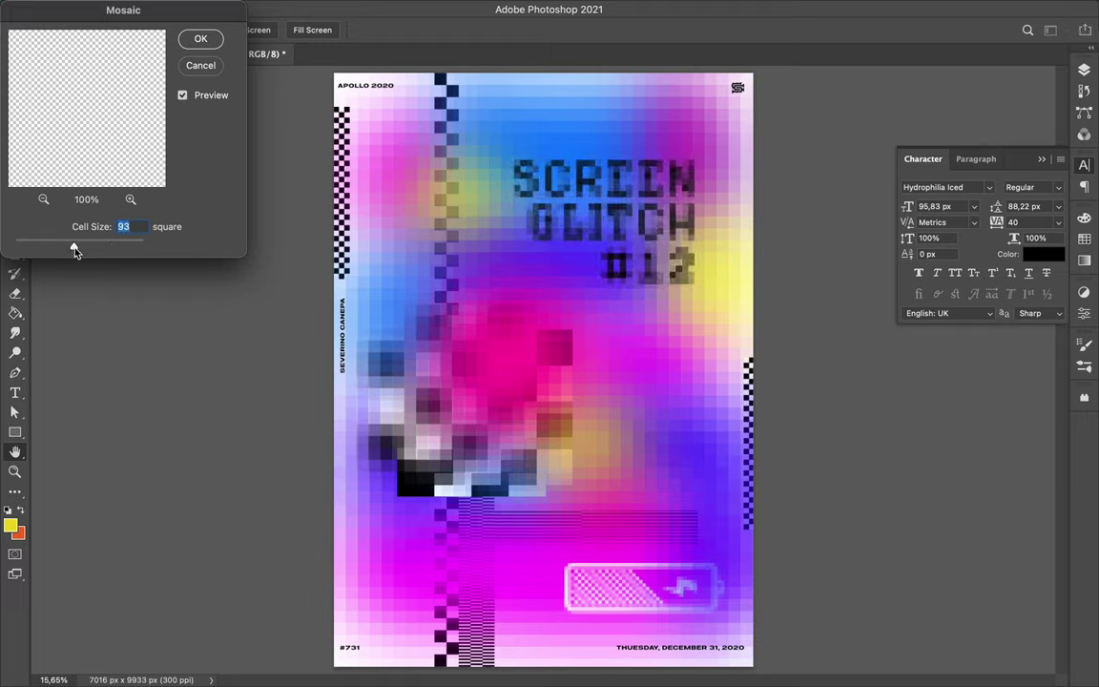
pyautogui.press('Return')
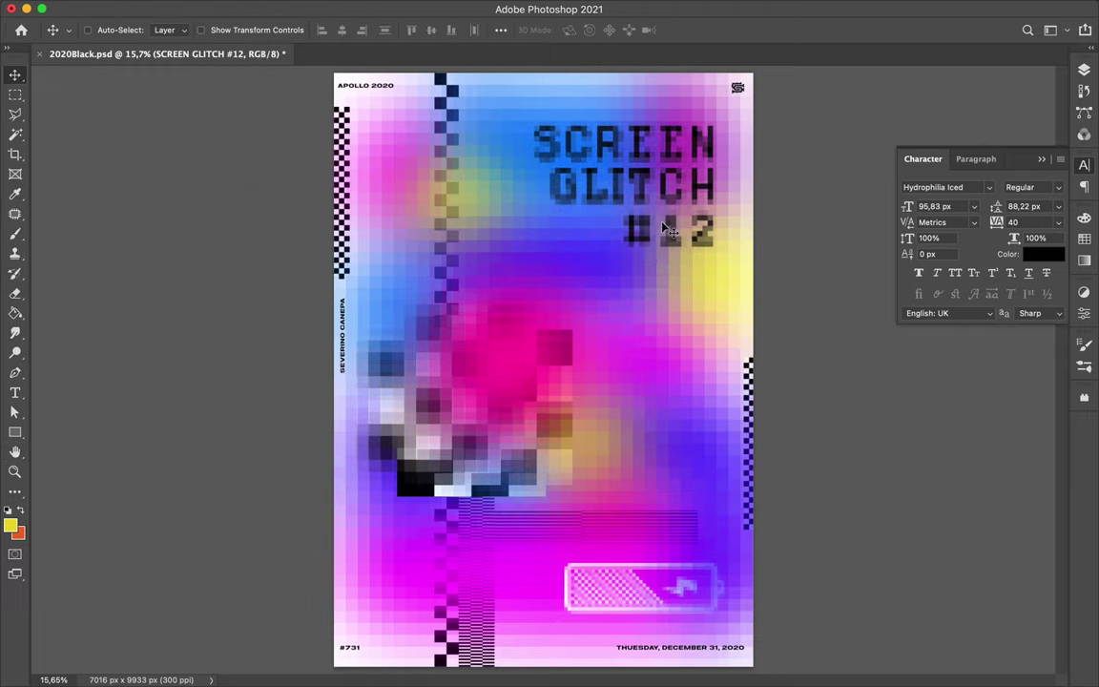
# - Draw a white rectangle beside the title
pyautogui.moveTo(526, 117); pyautogui.dragTo(528, 118)
pyautogui.moveTo(686, 238); pyautogui.dragTo(707, 245)
pyautogui.press('v')
pyautogui.moveTo(571, 209); pyautogui.dragTo(626, 213)
# - Heavily Gaussian blur and mosaic the white rectangle, scale it, and duplicate it behind #12
pyautogui.click(348, 9)
pyautogui.click(337, 145)
pyautogui.click(578, 264)
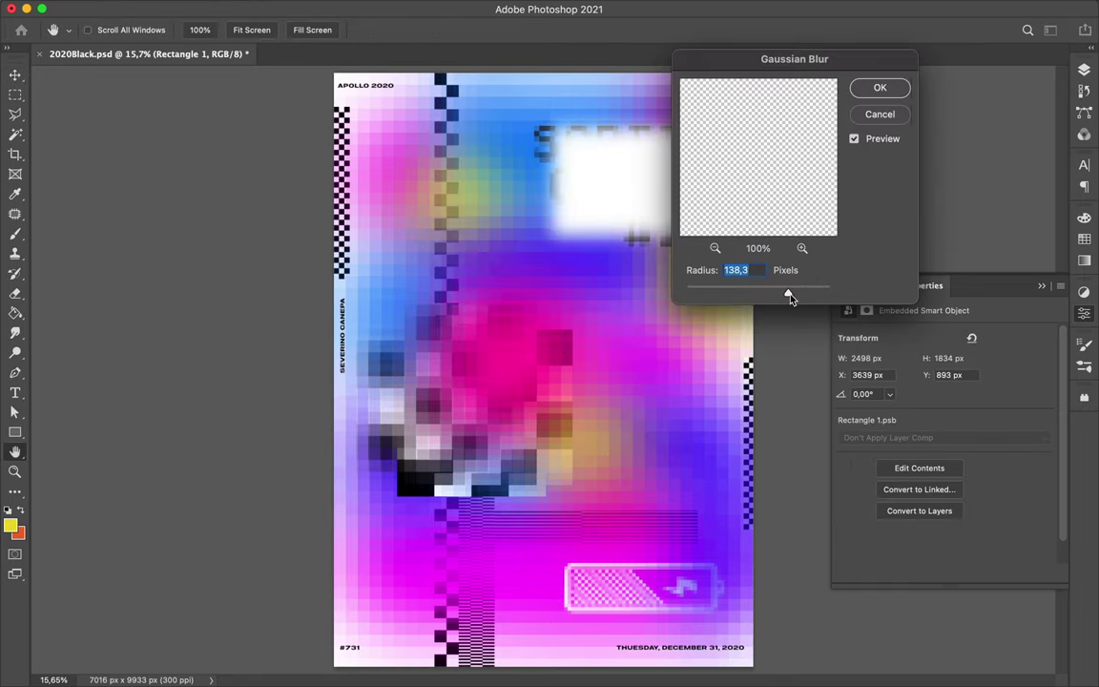
pyautogui.click(879, 87)
pyautogui.click(356, 10)
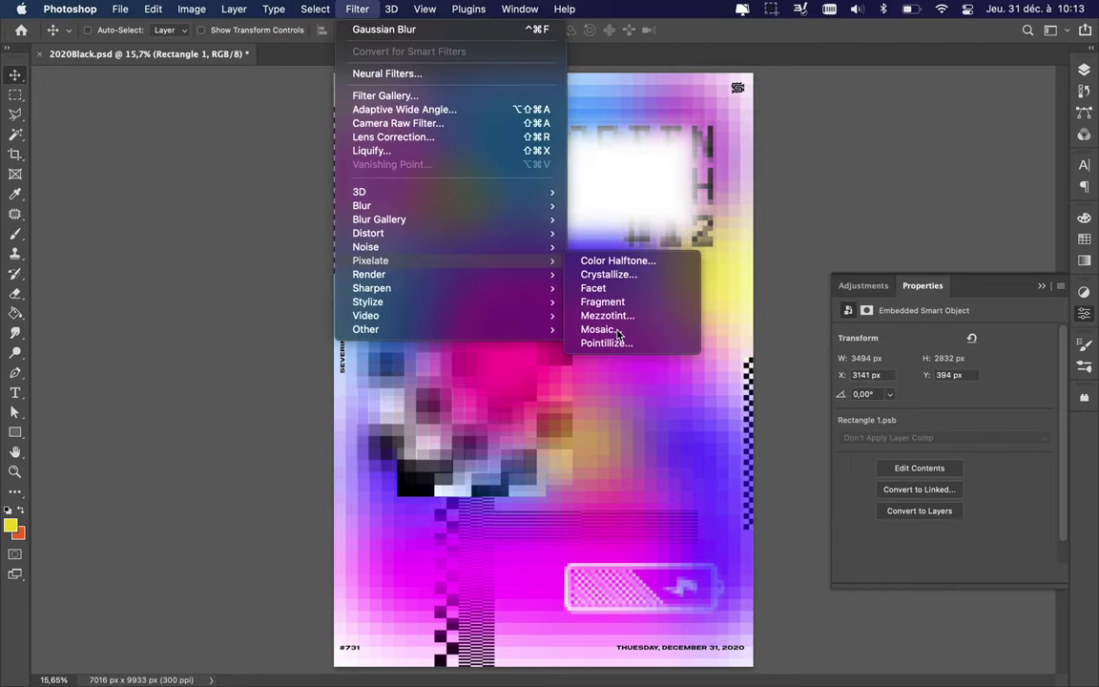
pyautogui.click(599, 467)
pyautogui.press('Return')
pyautogui.hotkey('ctrl', 't')
pyautogui.moveTo(552, 229)
pyautogui.mouseDown()
pyautogui.moveTo(695, 167)
pyautogui.moveTo(594, 168)
pyautogui.mouseUp()
pyautogui.press('Return')
pyautogui.moveTo(400, 445); pyautogui.dragTo(576, 250)
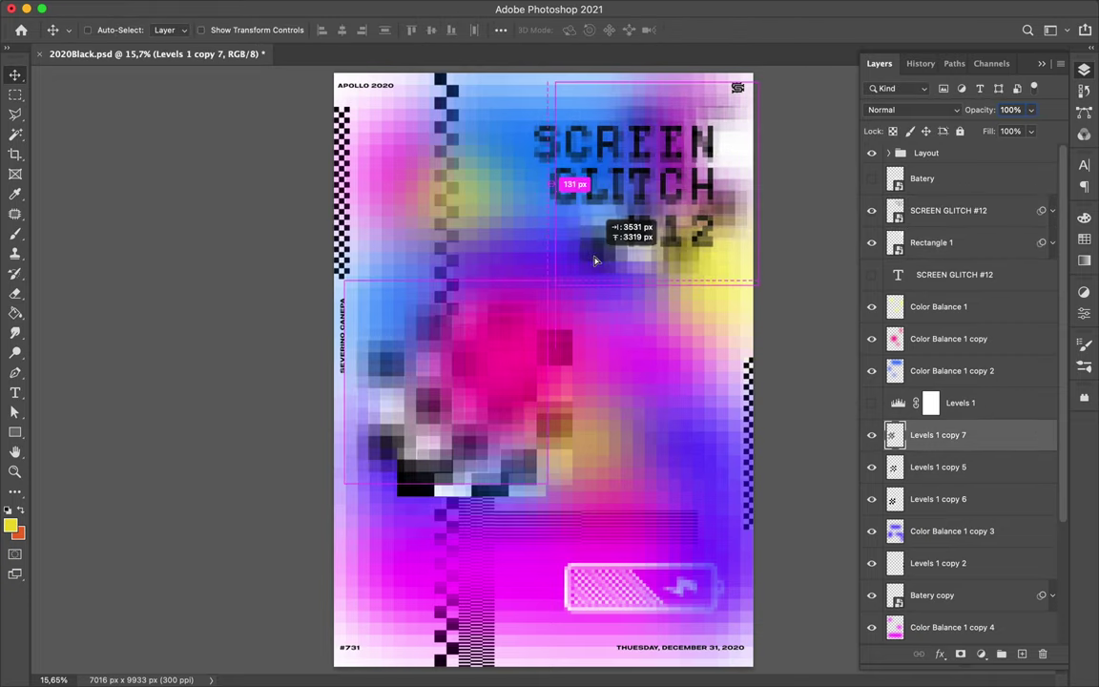
# - Paste the small checker artwork from Illustrator into the poster and duplicate its layer
pyautogui.click(485, 658)
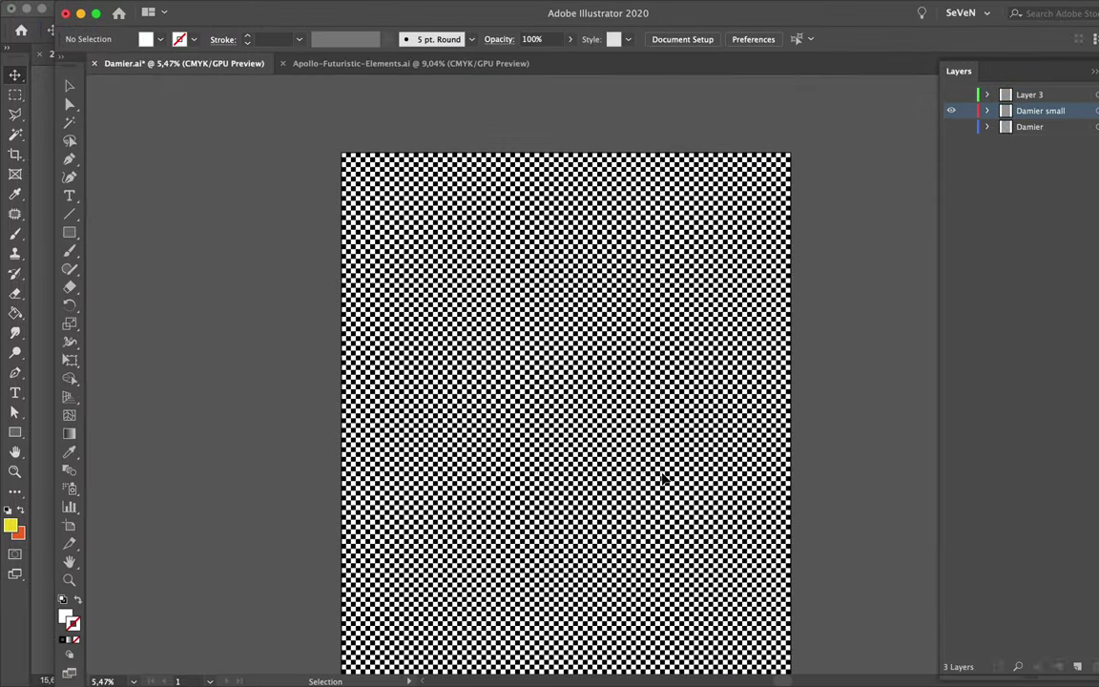
pyautogui.moveTo(339, 152); pyautogui.dragTo(662, 473)
pyautogui.press('super+c')
pyautogui.press('super+Tab')
pyautogui.press('super+v')
pyautogui.press('Return')
pyautogui.moveTo(948, 434); pyautogui.dragTo(923, 610)
pyautogui.press('super+j')
# - Mosaic the checker patch copy and position the grey block above Layer 0
pyautogui.click(312, 10)
pyautogui.click(344, 29)
pyautogui.click(202, 40)
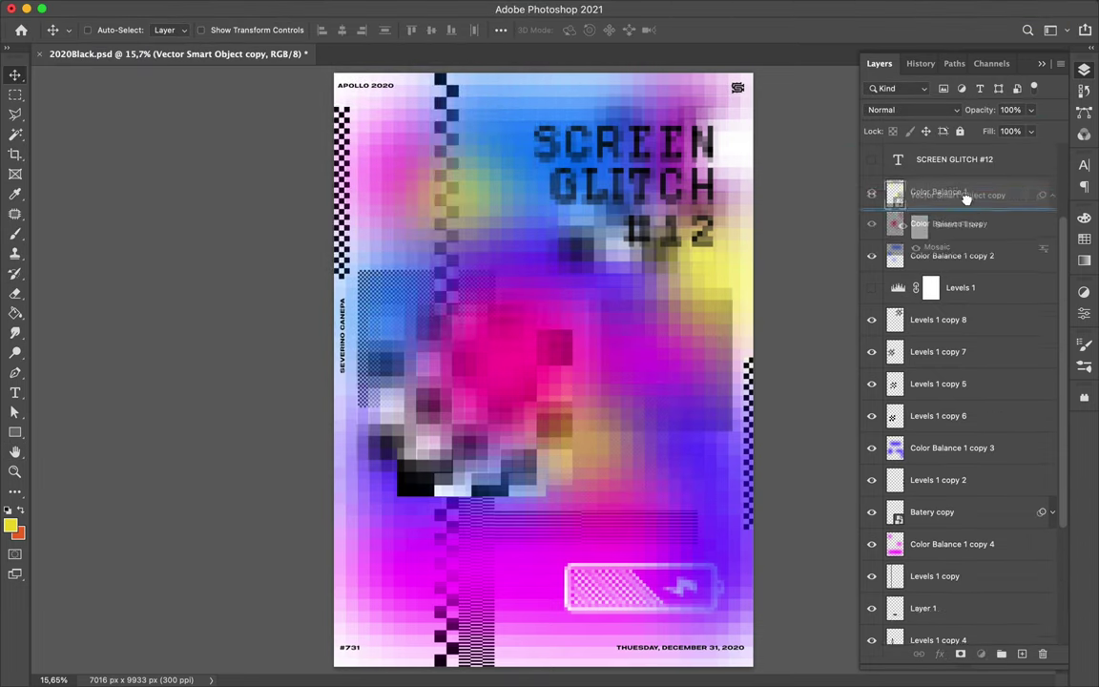
pyautogui.moveTo(958, 595); pyautogui.dragTo(954, 172)
pyautogui.moveTo(697, 482); pyautogui.dragTo(727, 625)
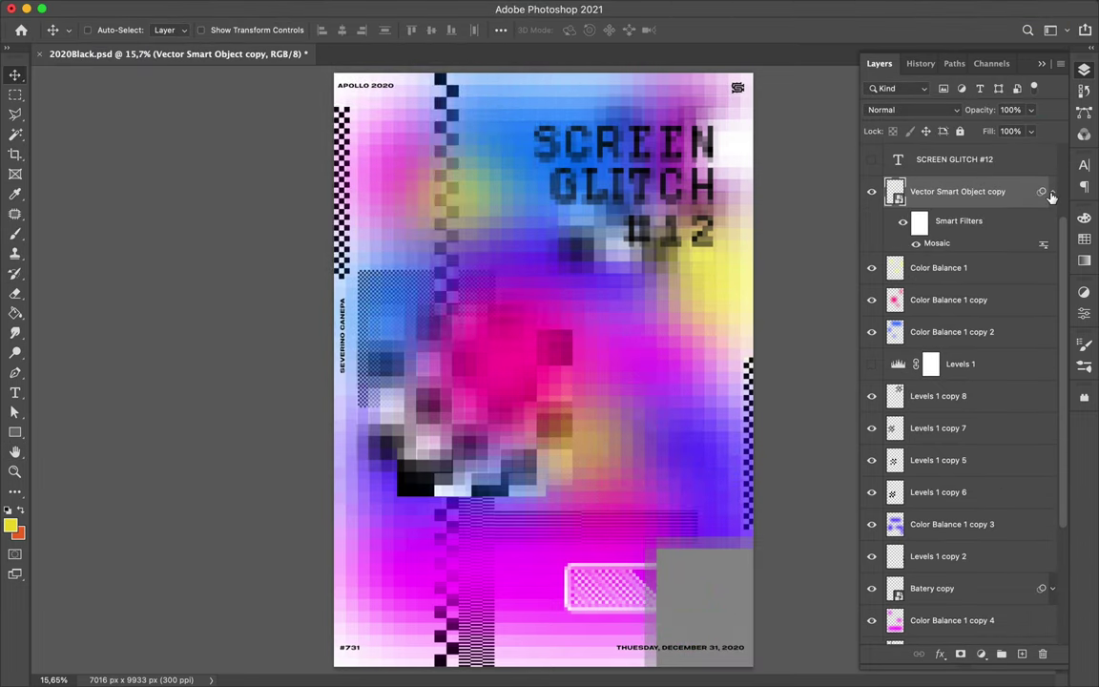
pyautogui.moveTo(958, 191); pyautogui.dragTo(900, 587)
pyautogui.moveTo(706, 601); pyautogui.dragTo(646, 534)
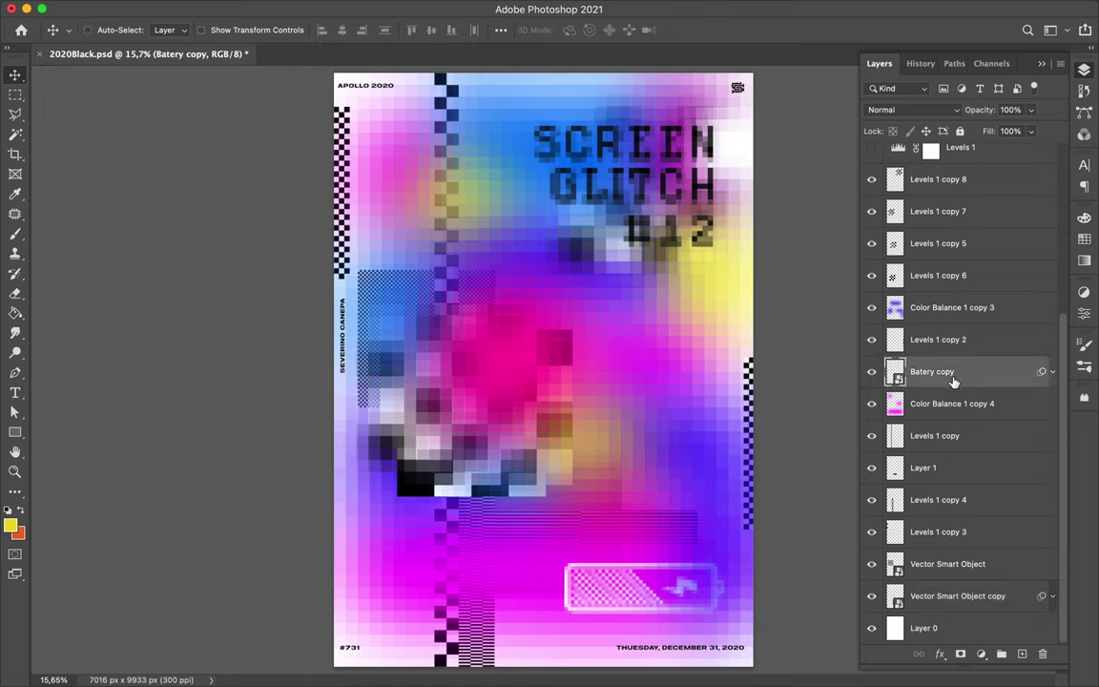
# - Enlarge the battery with a 54-cell Mosaic behind the left half, and make POSTER text white
pyautogui.moveTo(931, 371); pyautogui.dragTo(926, 177)
pyautogui.moveTo(607, 322); pyautogui.dragTo(620, 186)
pyautogui.press('Return')
pyautogui.click(358, 9)
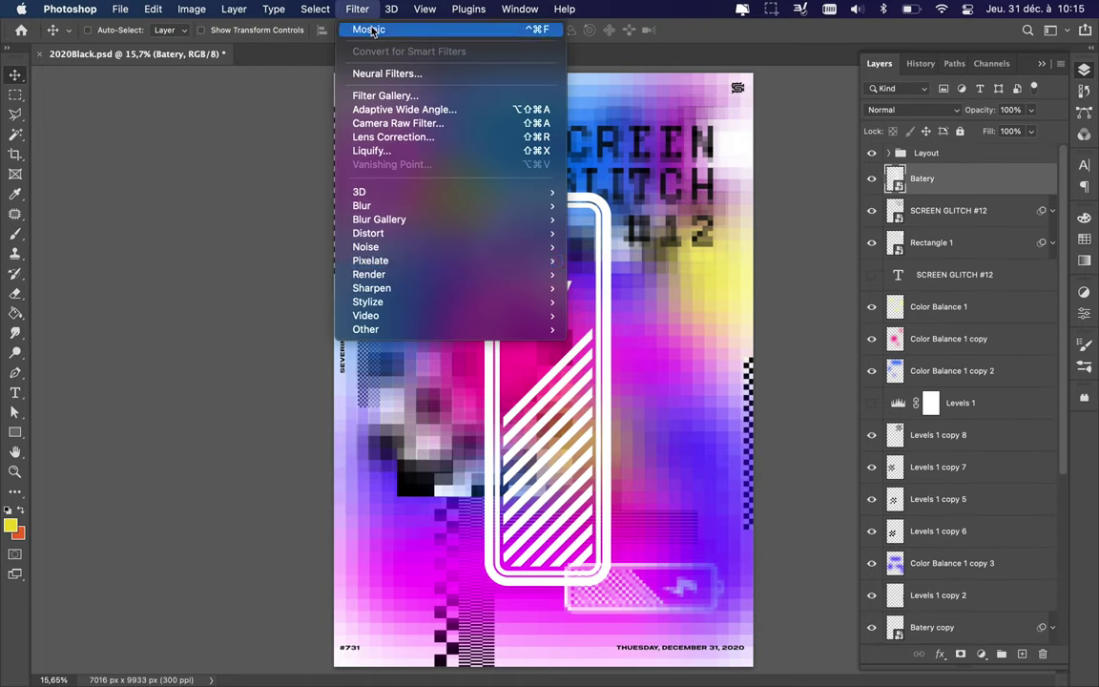
pyautogui.click(602, 344)
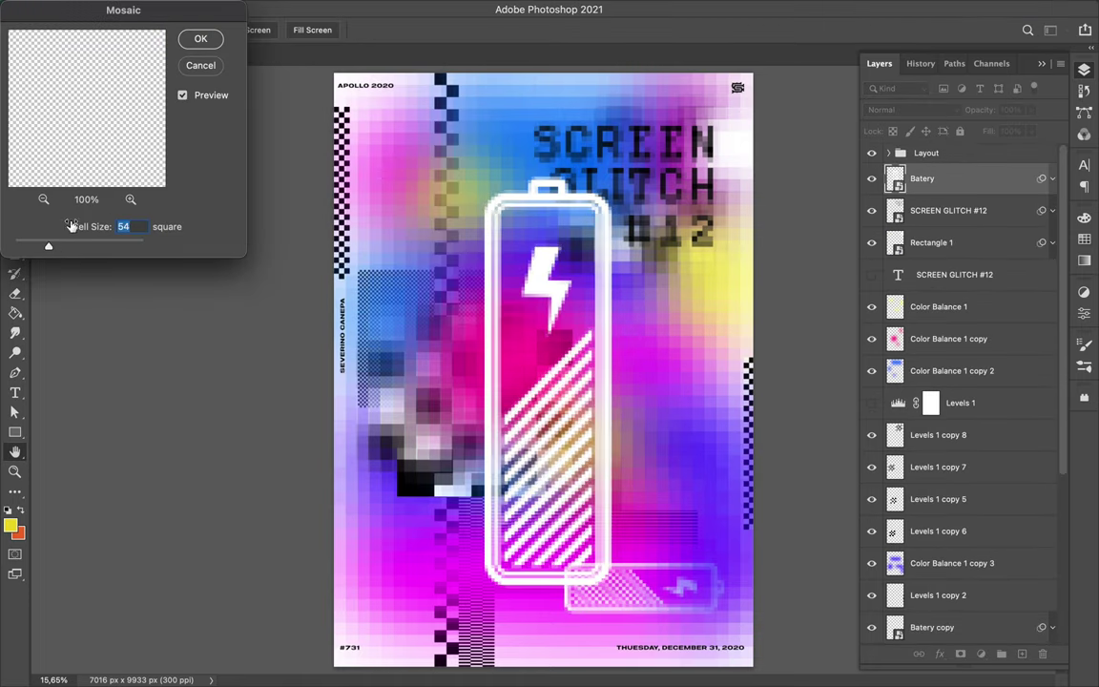
pyautogui.press('Return')
pyautogui.moveTo(566, 377); pyautogui.dragTo(461, 321)
pyautogui.moveTo(922, 179)
pyautogui.mouseDown()
pyautogui.moveTo(934, 496)
pyautogui.moveTo(916, 553)
pyautogui.mouseUp()
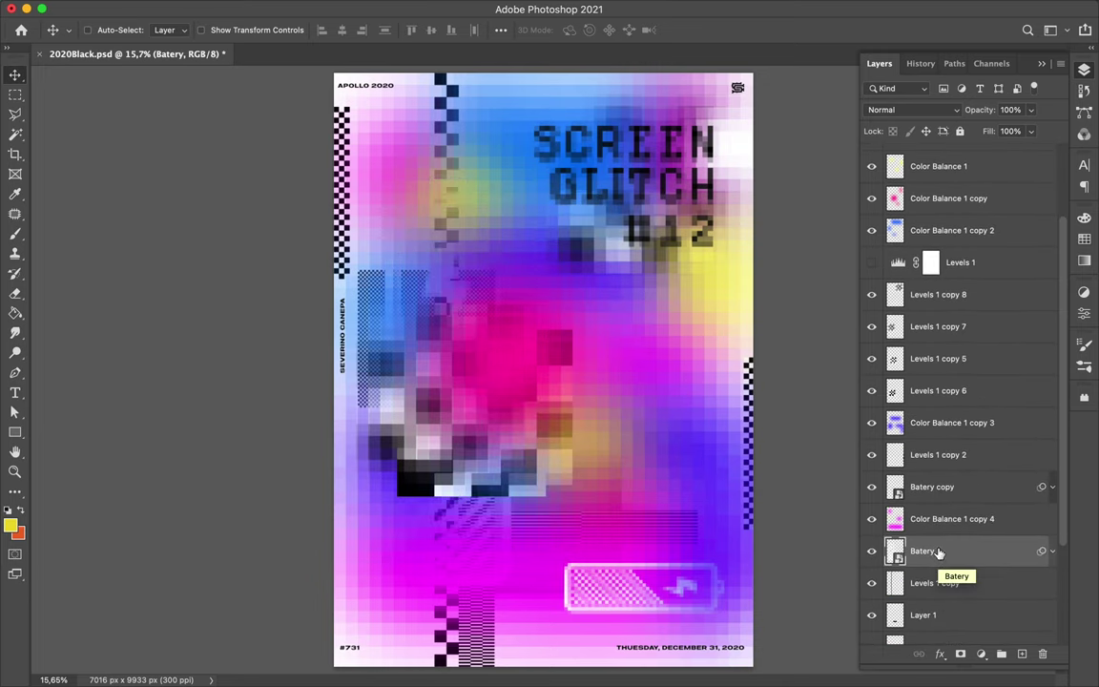
pyautogui.moveTo(373, 211); pyautogui.dragTo(389, 208)
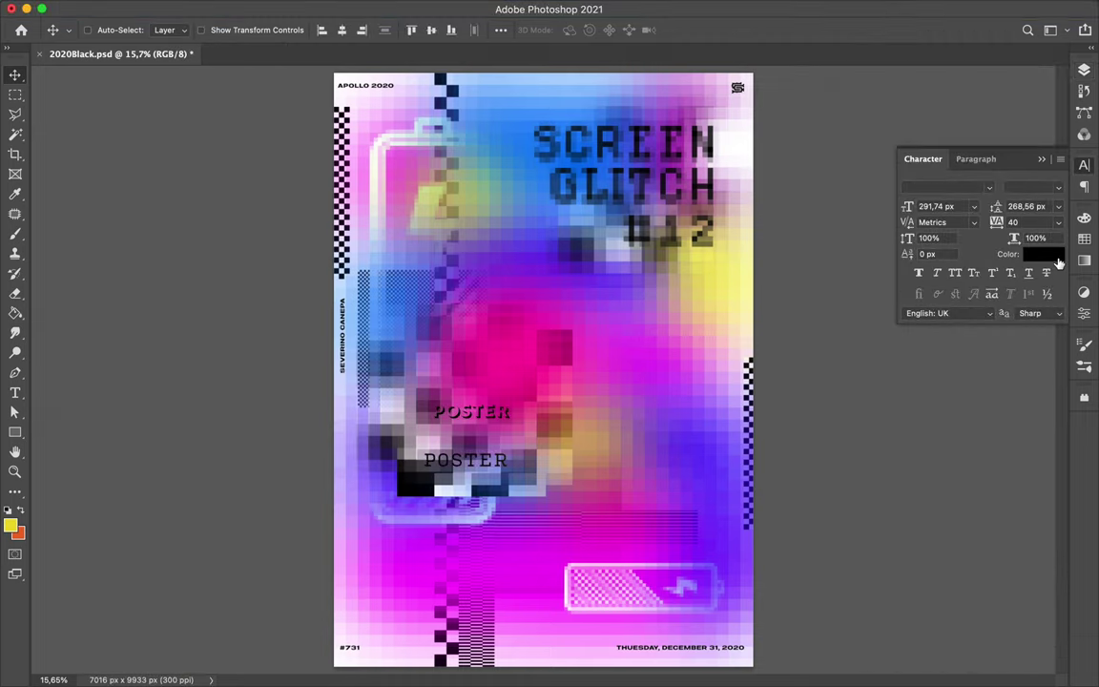
pyautogui.click(1044, 255)
pyautogui.press('Return')
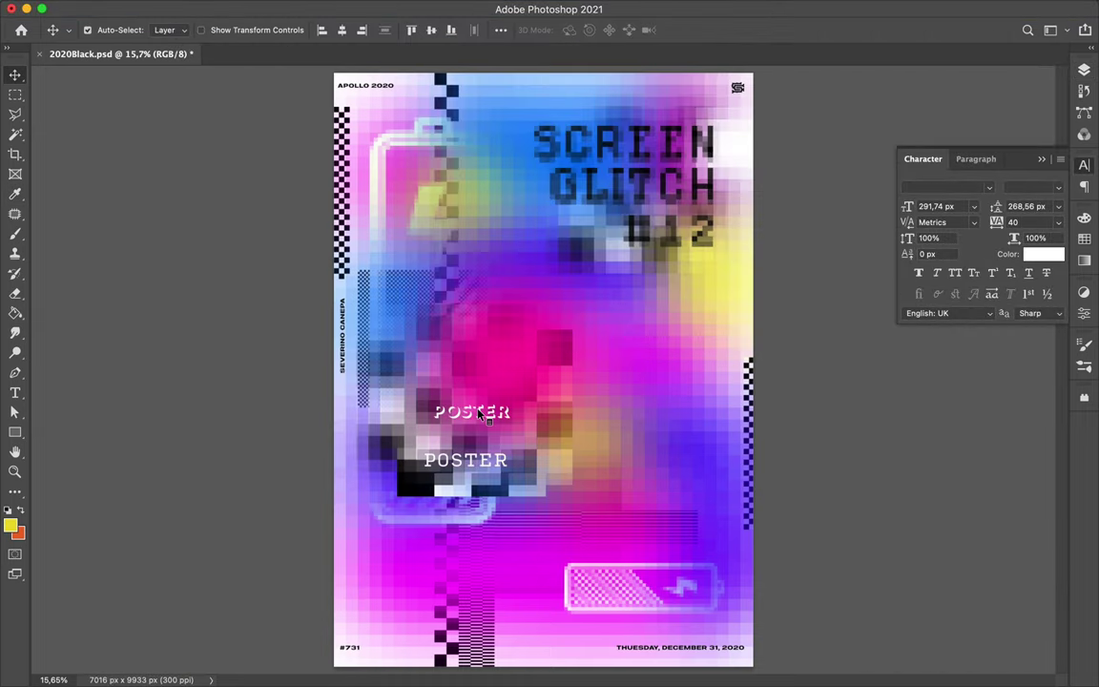
# - Reorder and move the white text, enter 'Daily Design Challenge 2020', and duplicate the line lower
pyautogui.click(1085, 65)
pyautogui.moveTo(954, 489); pyautogui.dragTo(951, 447)
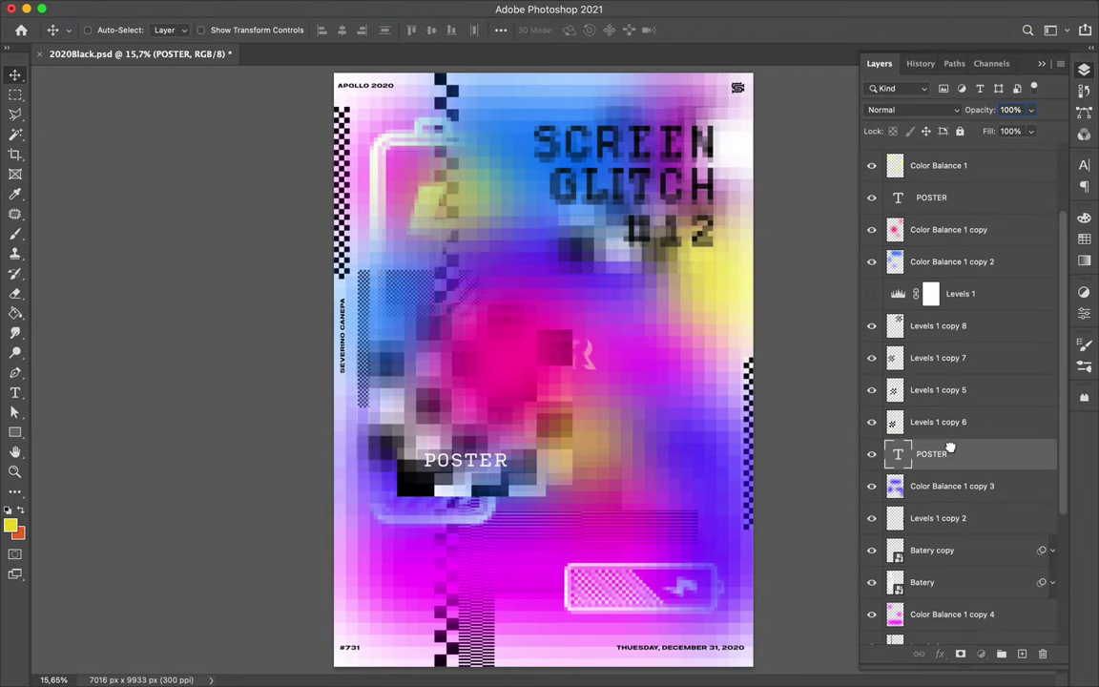
pyautogui.moveTo(521, 470); pyautogui.dragTo(697, 515)
pyautogui.write('Daily Design Challenge 2')
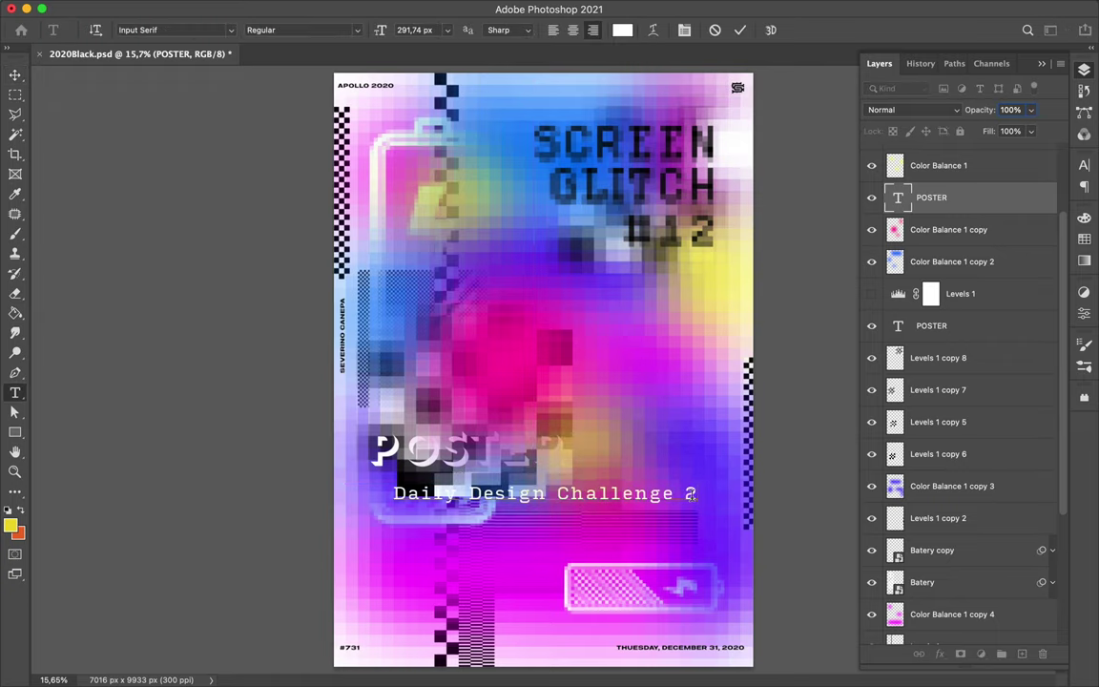
pyautogui.write('020')
pyautogui.hotkey('ctrl', 'Return')
pyautogui.moveTo(692, 495); pyautogui.dragTo(711, 546)
# - Retype the duplicate as 'Last Poster of the Year' and move Daily Design Challenge 2020 under the title
pyautogui.click(693, 535)
pyautogui.hotkey('ctrl', 'a')
pyautogui.write('La')
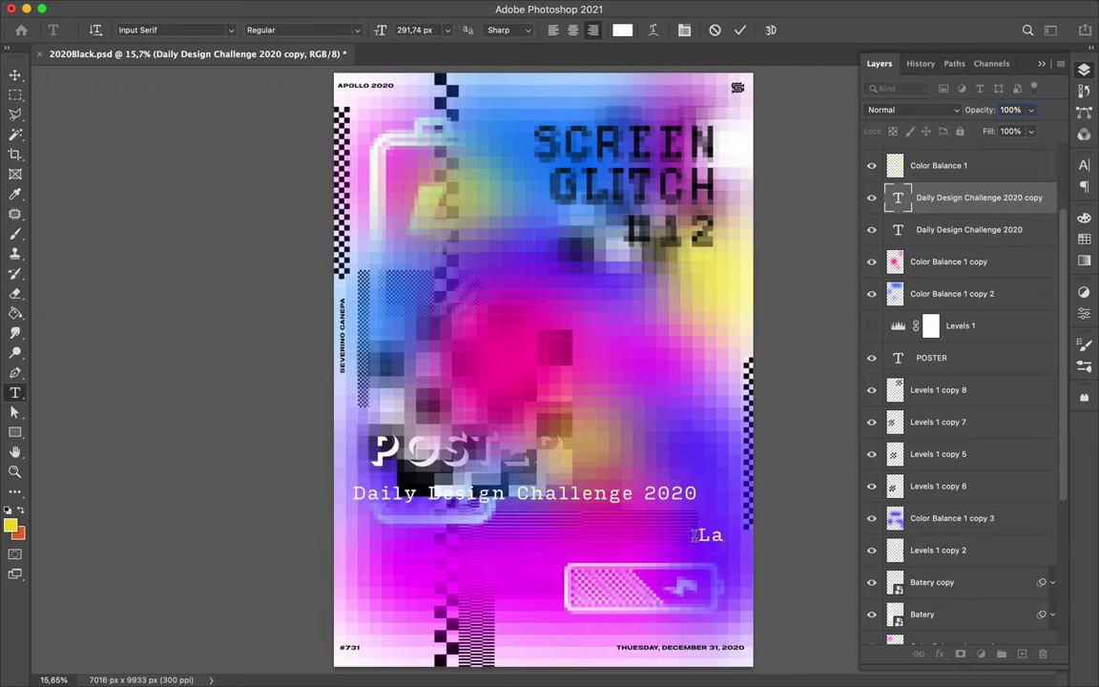
pyautogui.write('ear')
pyautogui.hotkey('ctrl', 'Return')
pyautogui.press('v')
pyautogui.click(1084, 167)
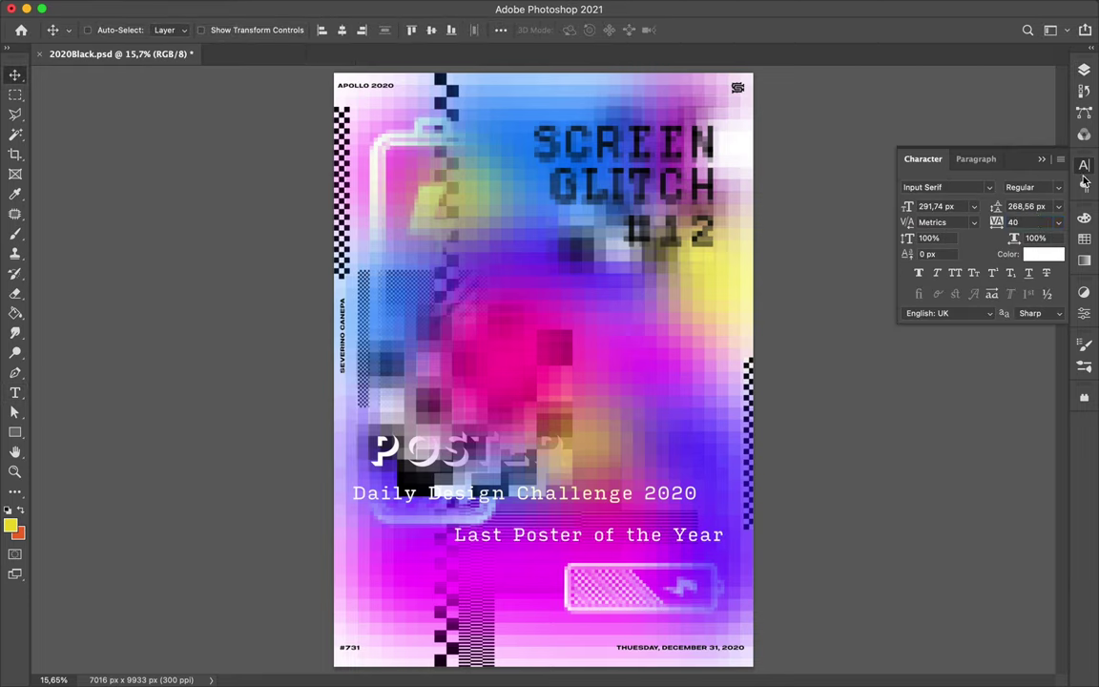
pyautogui.moveTo(650, 456); pyautogui.dragTo(596, 320)
pyautogui.moveTo(412, 503); pyautogui.dragTo(421, 317)
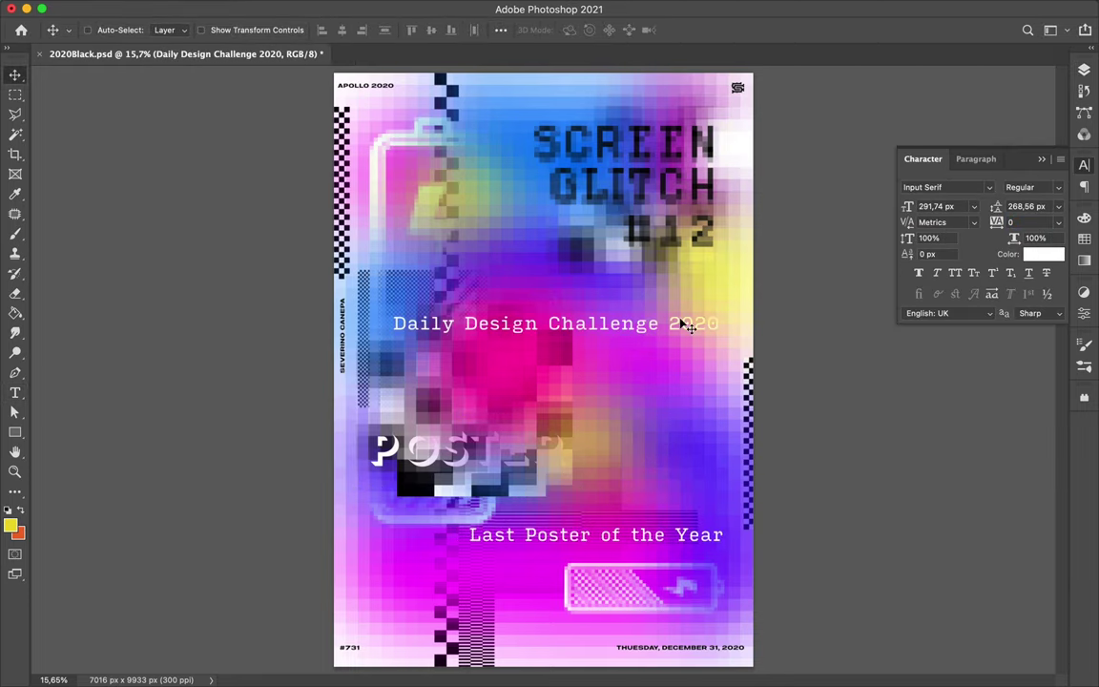
pyautogui.click(361, 7)
# - Apply a small-cell Mosaic to Daily Design Challenge 2020 and move Last Poster of the Year under POSTER
pyautogui.click(630, 344)
pyautogui.click(515, 287)
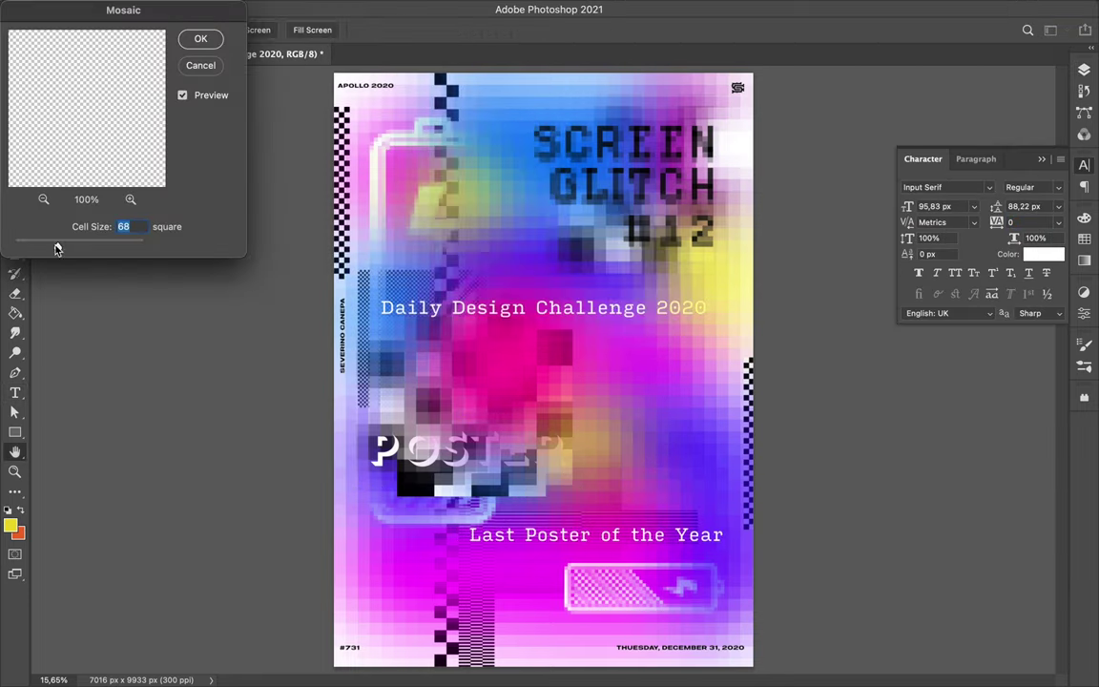
pyautogui.moveTo(195, 11); pyautogui.dragTo(889, 55)
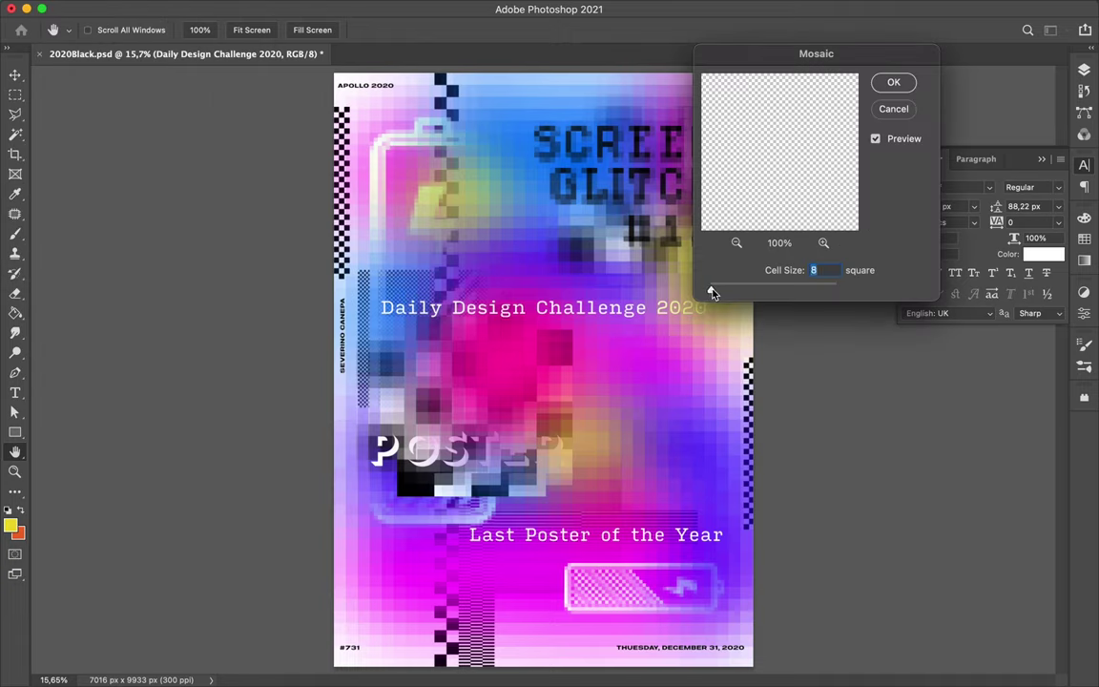
pyautogui.press('Return')
pyautogui.moveTo(615, 233); pyautogui.dragTo(614, 186)
pyautogui.click(356, 9)
pyautogui.moveTo(477, 534); pyautogui.dragTo(473, 478)
# - Stretch the Daily Design Challenge 2020 line to about 107% width
pyautogui.click(661, 269)
pyautogui.press('F7')
pyautogui.hotkey('ctrl', 't')
pyautogui.moveTo(392, 268); pyautogui.dragTo(375, 287)
pyautogui.press('Return')
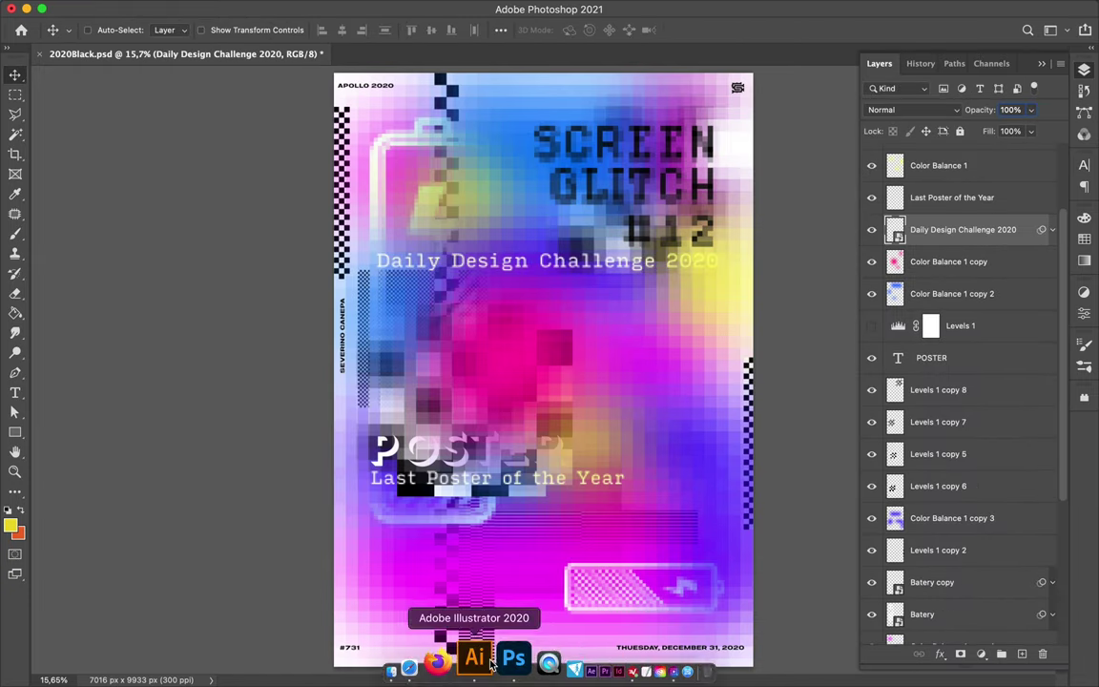
# - Bring a checker block from Damier.ai into the poster and place it at the lower right
pyautogui.click(464, 658)
pyautogui.moveTo(413, 234); pyautogui.dragTo(334, 148)
pyautogui.moveTo(382, 191)
pyautogui.mouseDown()
pyautogui.moveTo(415, 369)
pyautogui.moveTo(668, 458)
pyautogui.mouseUp()
pyautogui.press('Return')
pyautogui.moveTo(945, 229); pyautogui.dragTo(945, 563)
pyautogui.moveTo(668, 458); pyautogui.dragTo(687, 525)
pyautogui.moveTo(944, 468)
pyautogui.mouseDown()
pyautogui.moveTo(947, 665)
pyautogui.moveTo(945, 620)
pyautogui.mouseUp()
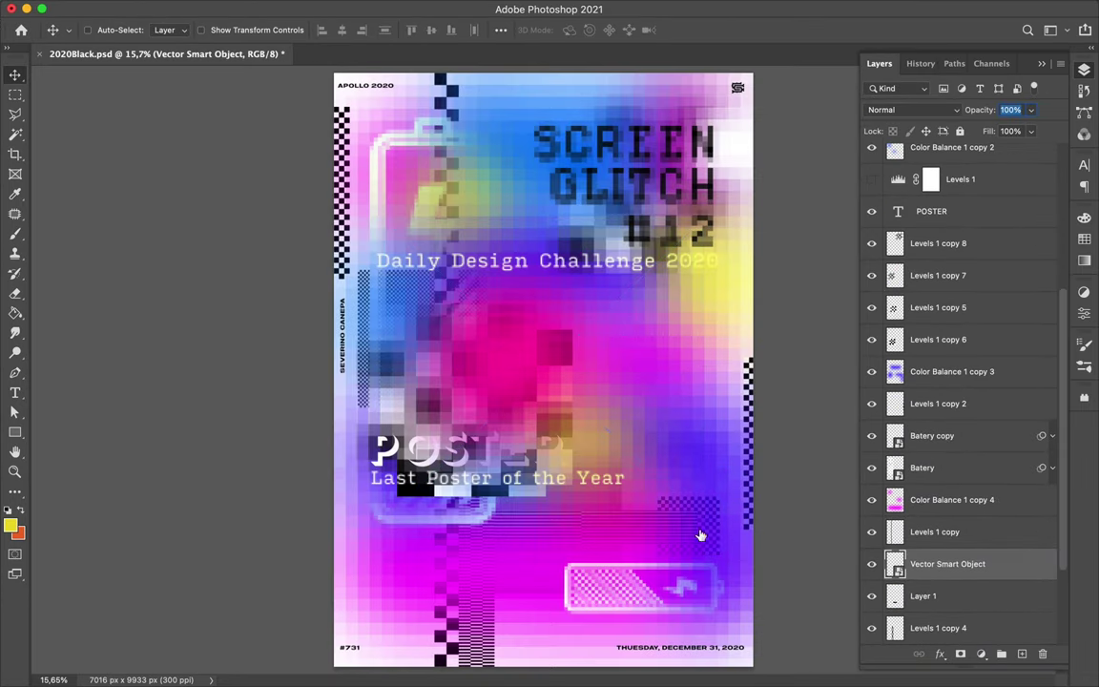
# - Duplicate the checker patch to the right middle, mosaic-pixelate it at cell size 52, and copy it
pyautogui.moveTo(699, 532); pyautogui.dragTo(636, 322)
pyautogui.click(359, 10)
pyautogui.click(382, 30)
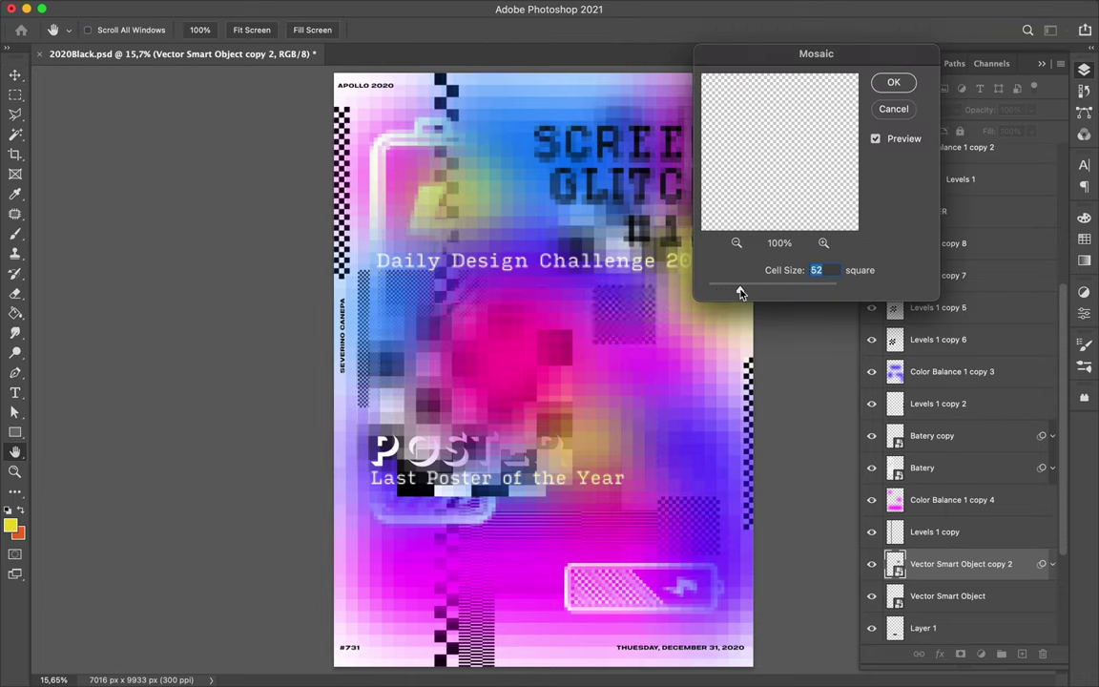
pyautogui.press('Return')
pyautogui.moveTo(648, 325); pyautogui.dragTo(424, 544)
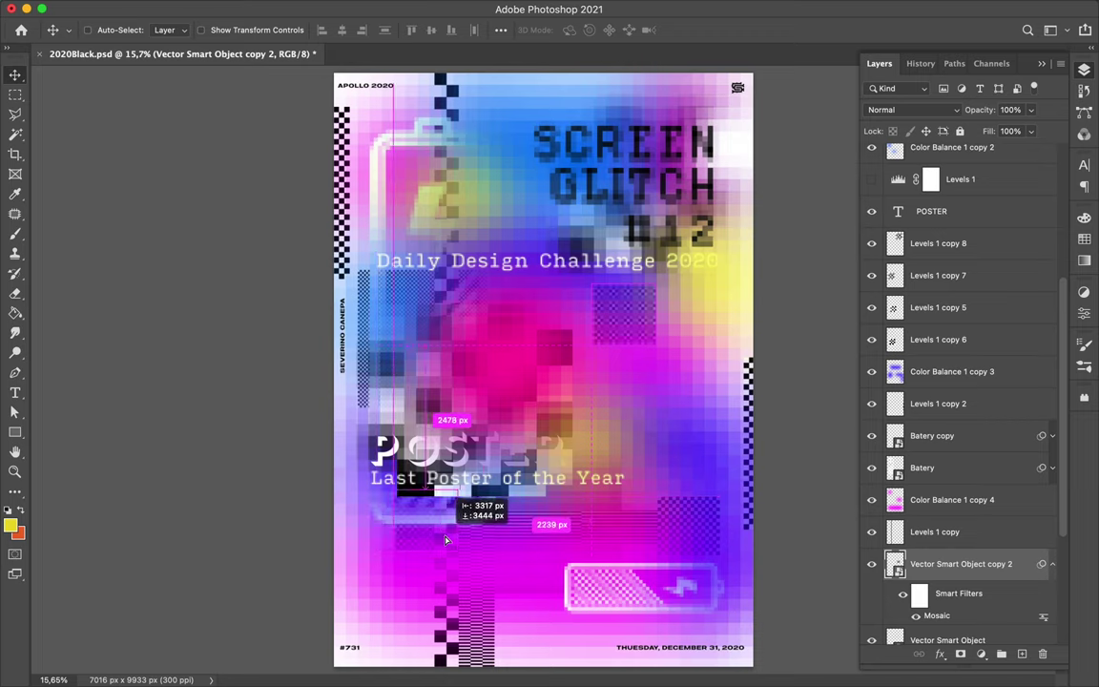
# - Paste the whole Illustrator checker pattern into the poster and move it under Levels 1
pyautogui.click(466, 658)
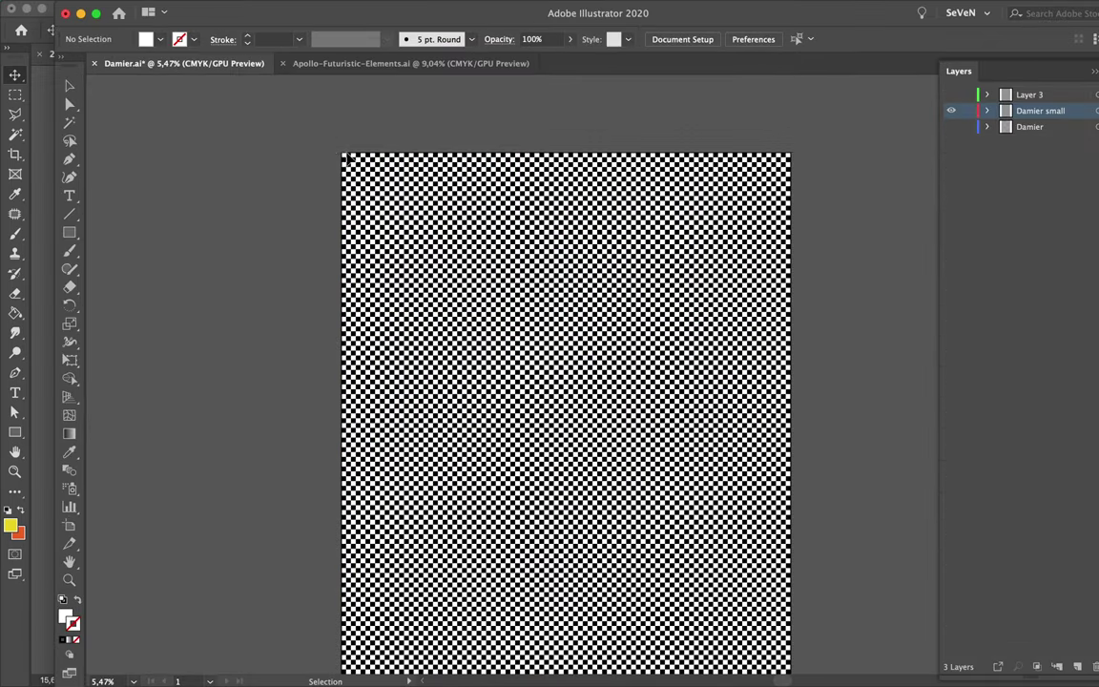
pyautogui.press('super+a')
pyautogui.press('super+c')
pyautogui.press('super+Tab')
pyautogui.press('super+v')
pyautogui.press('Return')
pyautogui.moveTo(947, 564)
pyautogui.mouseDown()
pyautogui.moveTo(916, 284)
pyautogui.moveTo(945, 286)
pyautogui.mouseUp()
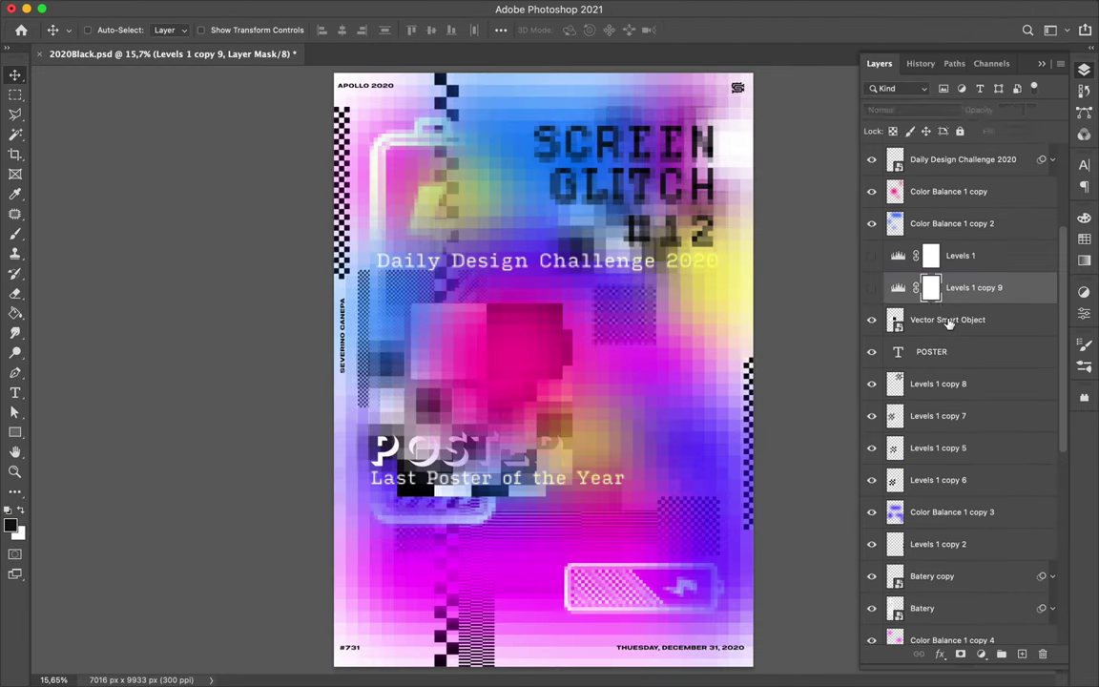
# - Merge the checker into Levels 1 copy 9, then position and enlarge the black-and-white square
pyautogui.press('super+e')
pyautogui.press('super+bracketright')
pyautogui.press('super+bracketright')
pyautogui.press('super+bracketright')
pyautogui.moveTo(501, 368); pyautogui.dragTo(541, 340)
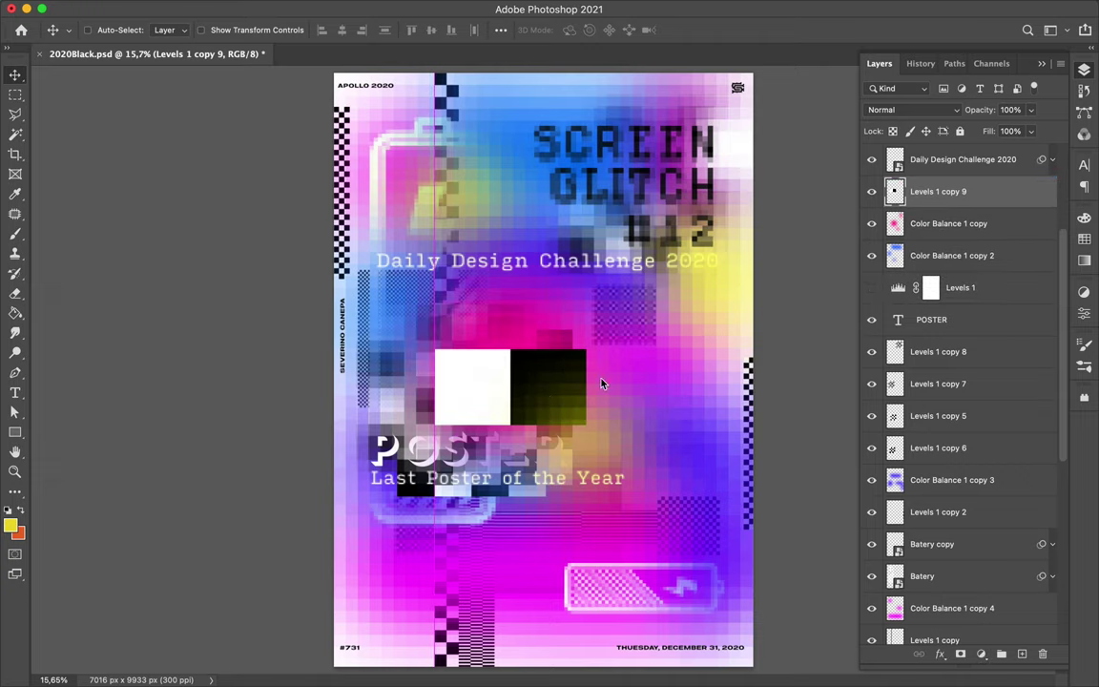
pyautogui.press('super+t')
pyautogui.moveTo(569, 417)
pyautogui.mouseDown()
pyautogui.moveTo(532, 424)
pyautogui.moveTo(485, 414)
pyautogui.moveTo(466, 551)
pyautogui.moveTo(479, 412)
pyautogui.moveTo(579, 225)
pyautogui.mouseUp()
pyautogui.press('Return')
# - Pixelate a copy of the square with Mosaic at cell size 200 and move it left
pyautogui.click(362, 9)
pyautogui.click(368, 32)
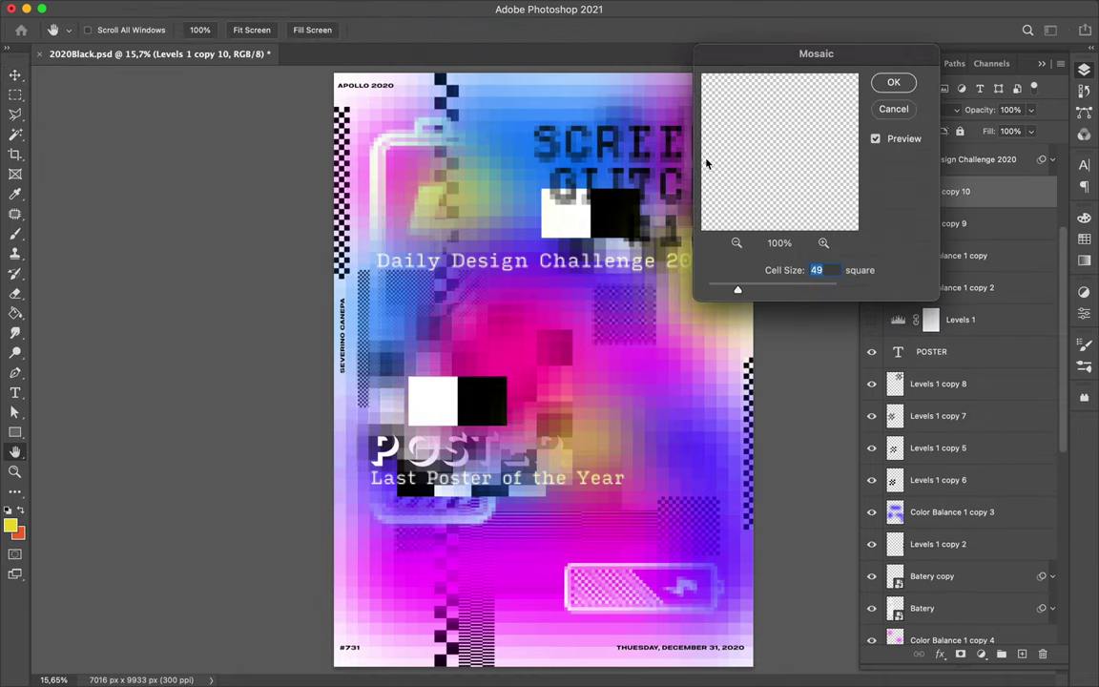
pyautogui.moveTo(882, 294); pyautogui.dragTo(835, 292)
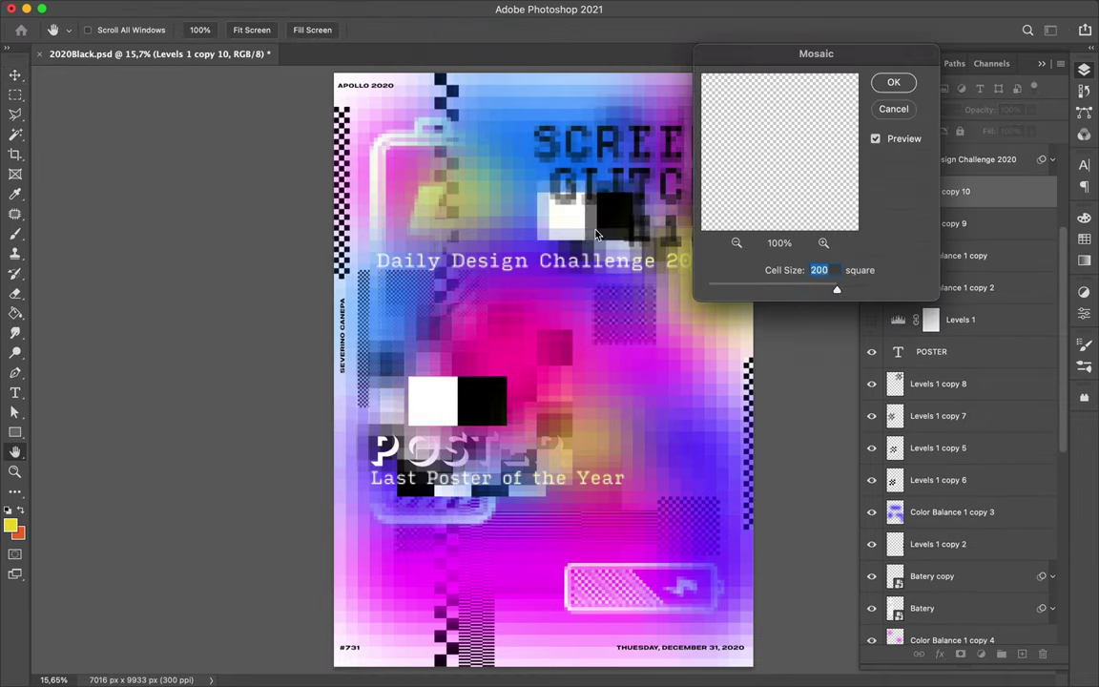
pyautogui.press('Return')
pyautogui.moveTo(658, 651)
pyautogui.mouseDown()
pyautogui.moveTo(448, 648)
pyautogui.moveTo(417, 119)
pyautogui.moveTo(523, 122)
pyautogui.moveTo(296, 392)
pyautogui.moveTo(806, 289)
pyautogui.moveTo(773, 275)
pyautogui.mouseUp()
pyautogui.hotkey('ctrl', '+')
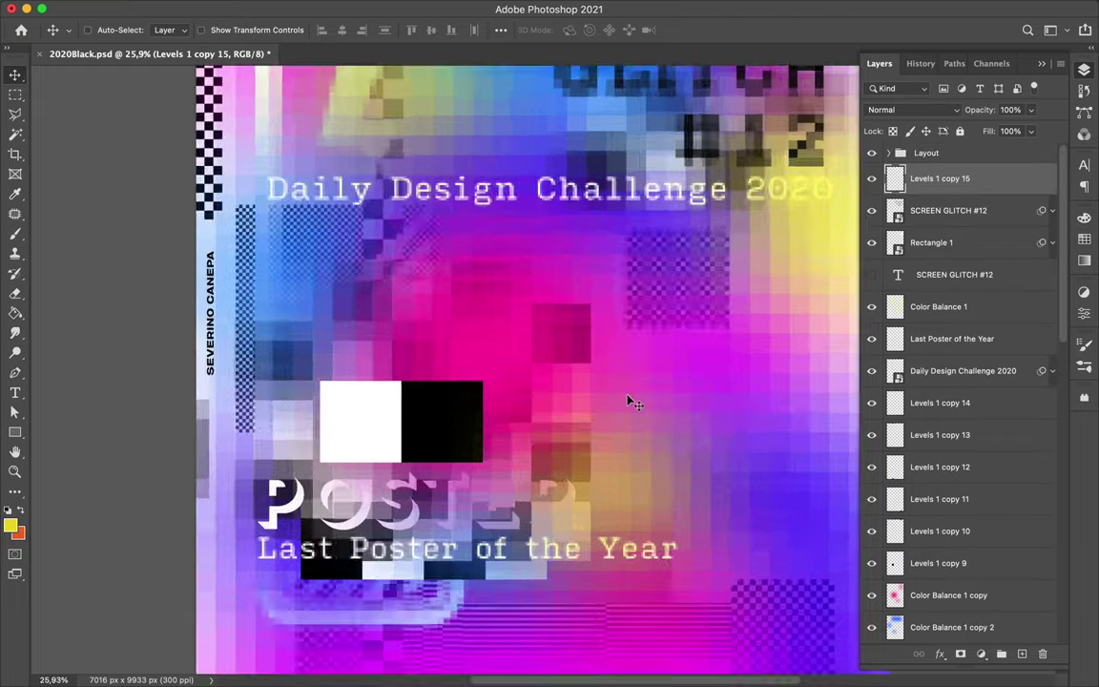
# - Place another block copy, then mosaic-pixelate POSTER as a smart object and shift a copy up-right
pyautogui.hotkey('ctrl', '0')
pyautogui.moveTo(567, 361); pyautogui.dragTo(550, 415)
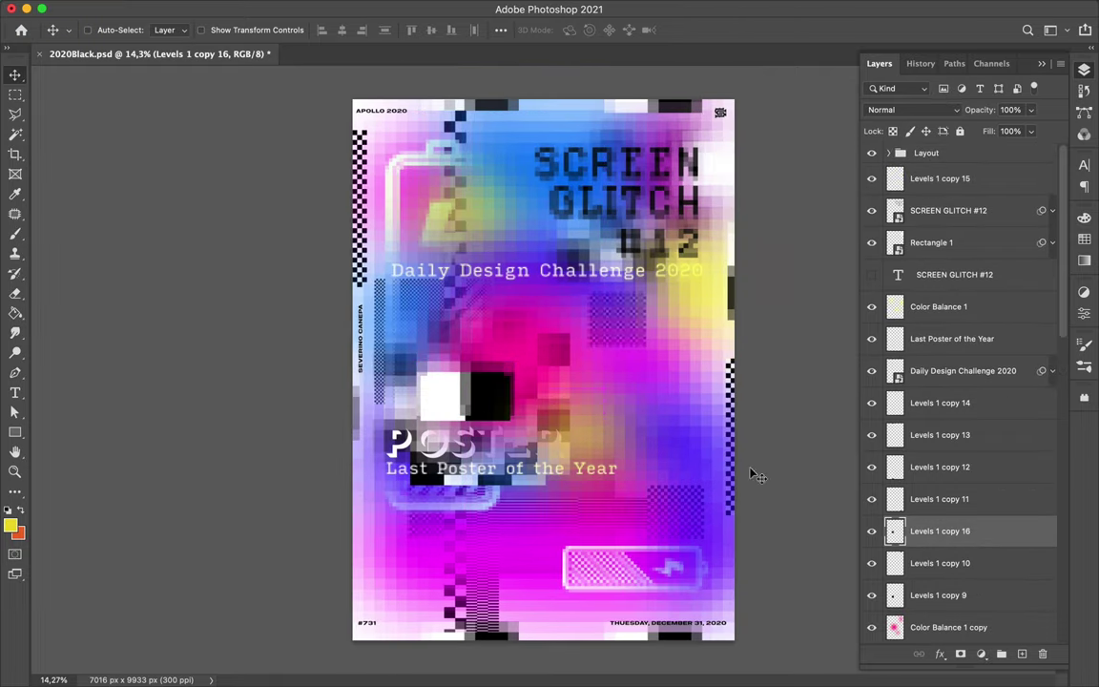
pyautogui.click(393, 8)
pyautogui.click(579, 289)
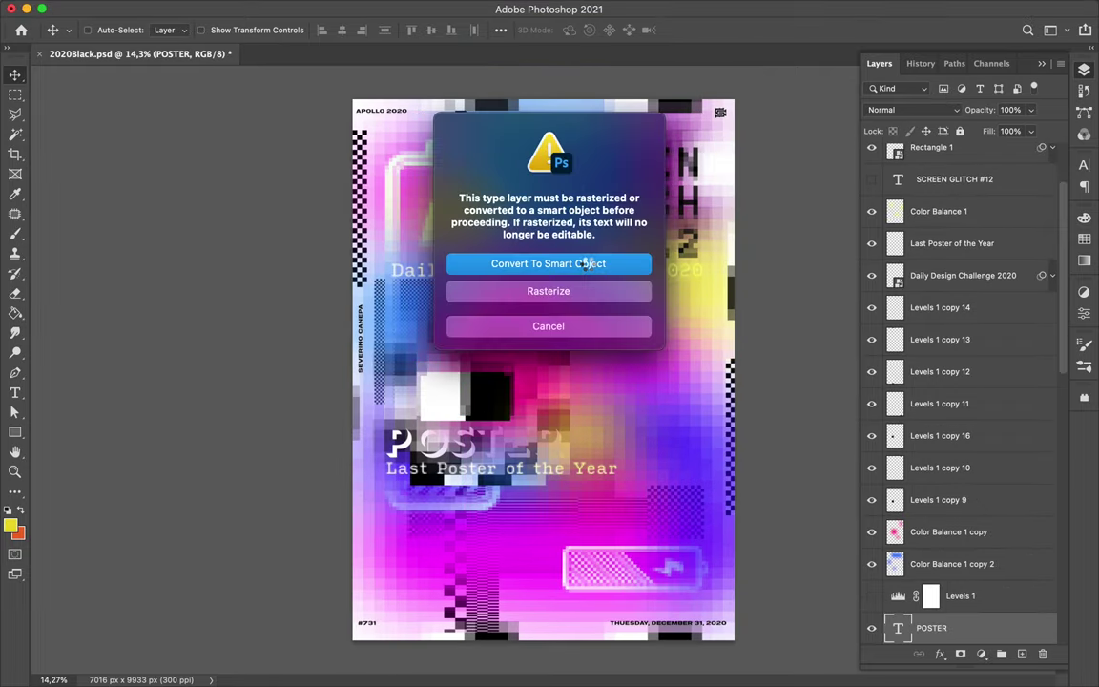
pyautogui.click(555, 263)
pyautogui.moveTo(837, 289); pyautogui.dragTo(735, 289)
pyautogui.press('Return')
pyautogui.moveTo(394, 452)
pyautogui.mouseDown()
pyautogui.moveTo(560, 309)
pyautogui.moveTo(425, 387)
pyautogui.mouseUp()
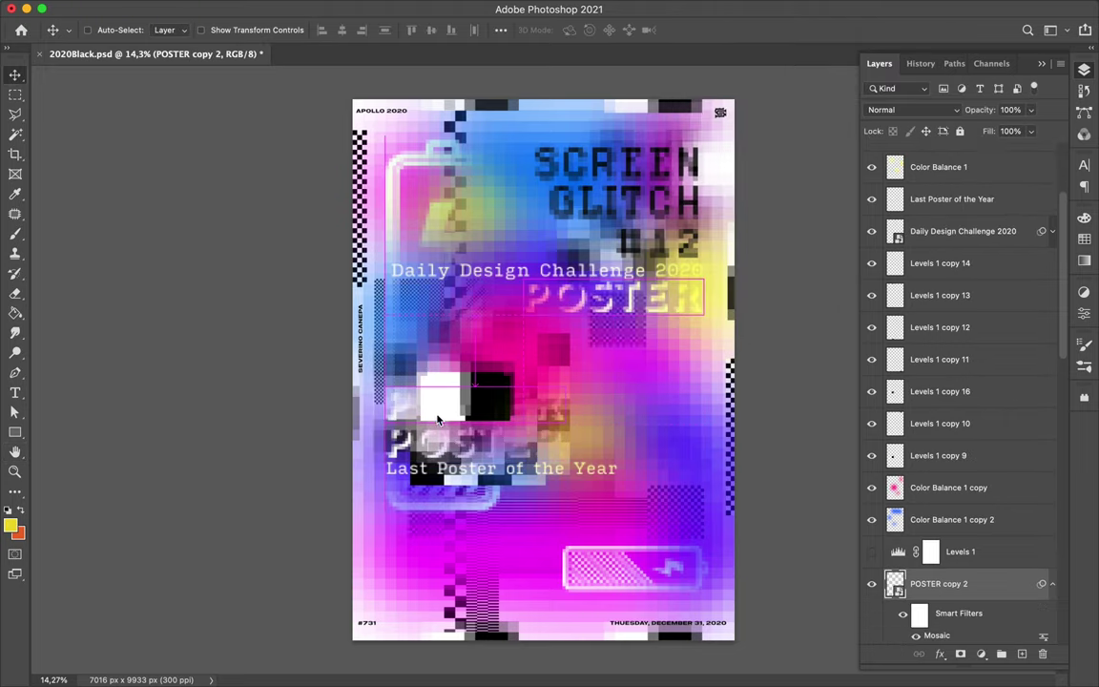
# - Copy a slice of the POSTER text to a new layer and shift it down
pyautogui.press('m')
pyautogui.hotkey('ctrl', 'j')
pyautogui.press('v')
pyautogui.moveTo(408, 339)
pyautogui.mouseDown()
pyautogui.moveTo(409, 382)
pyautogui.moveTo(370, 233)
pyautogui.mouseUp()
pyautogui.hotkey('ctrl', 'j')
# - Copy a strip of the lower POSTER text to its own layer, move it up, and duplicate it
pyautogui.press('m')
pyautogui.moveTo(380, 440); pyautogui.dragTo(574, 474)
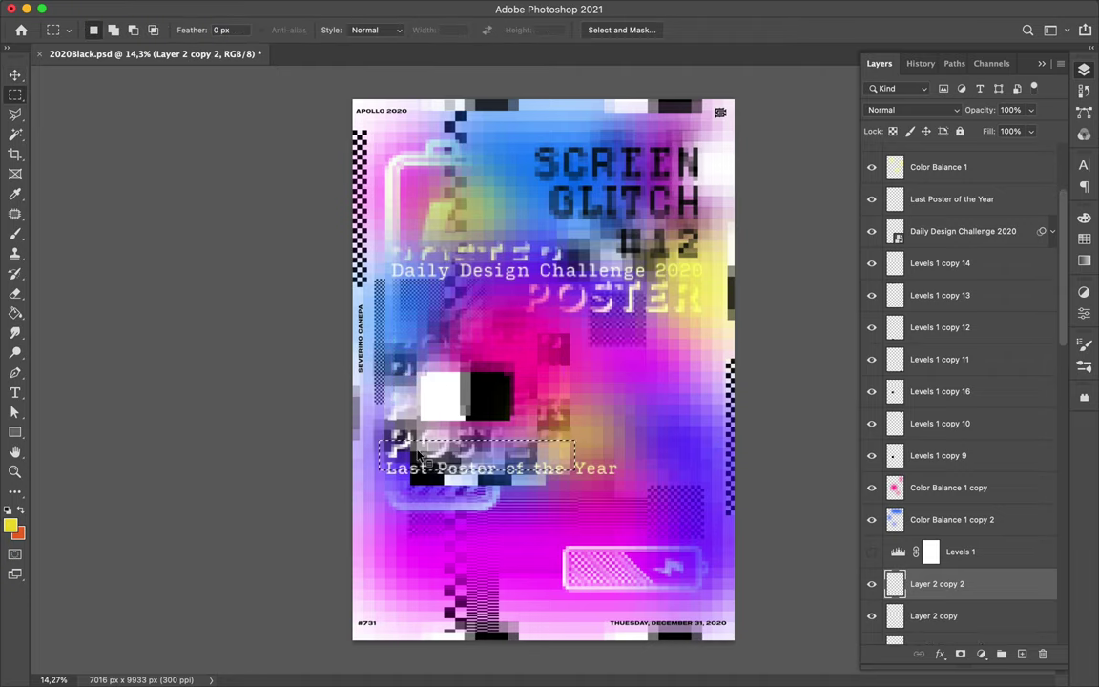
pyautogui.hotkey('ctrl', 'j')
pyautogui.press('v')
pyautogui.moveTo(402, 449); pyautogui.dragTo(420, 100)
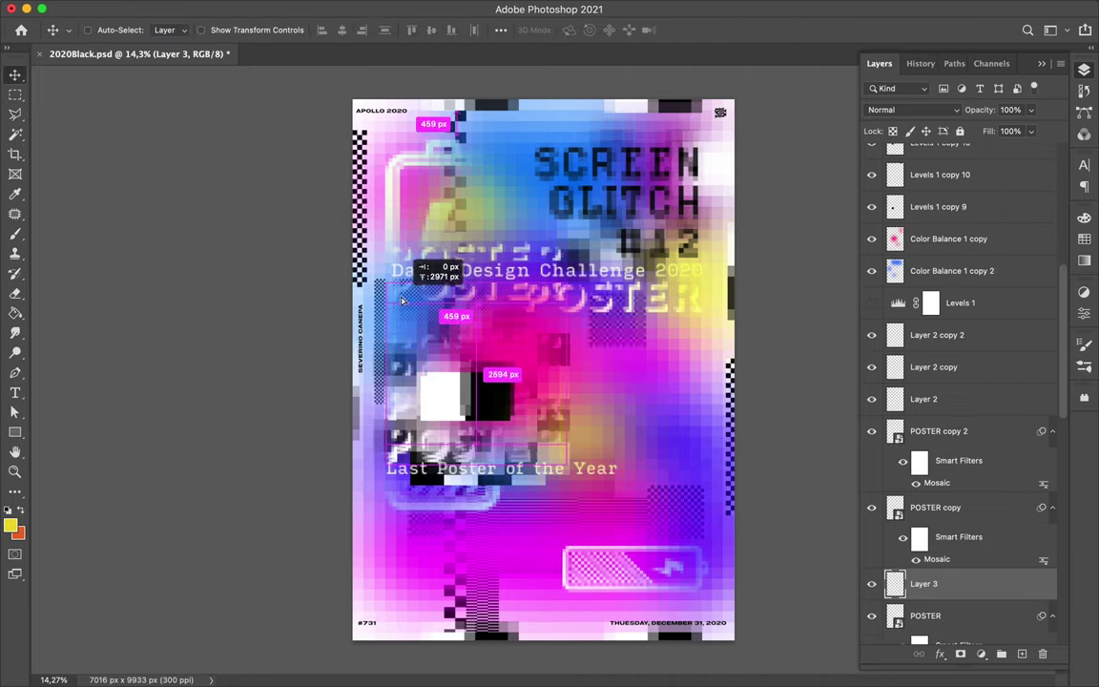
pyautogui.hotkey('ctrl', 'j')
pyautogui.hotkey('ctrl', 'j')
pyautogui.moveTo(923, 583); pyautogui.dragTo(944, 242)
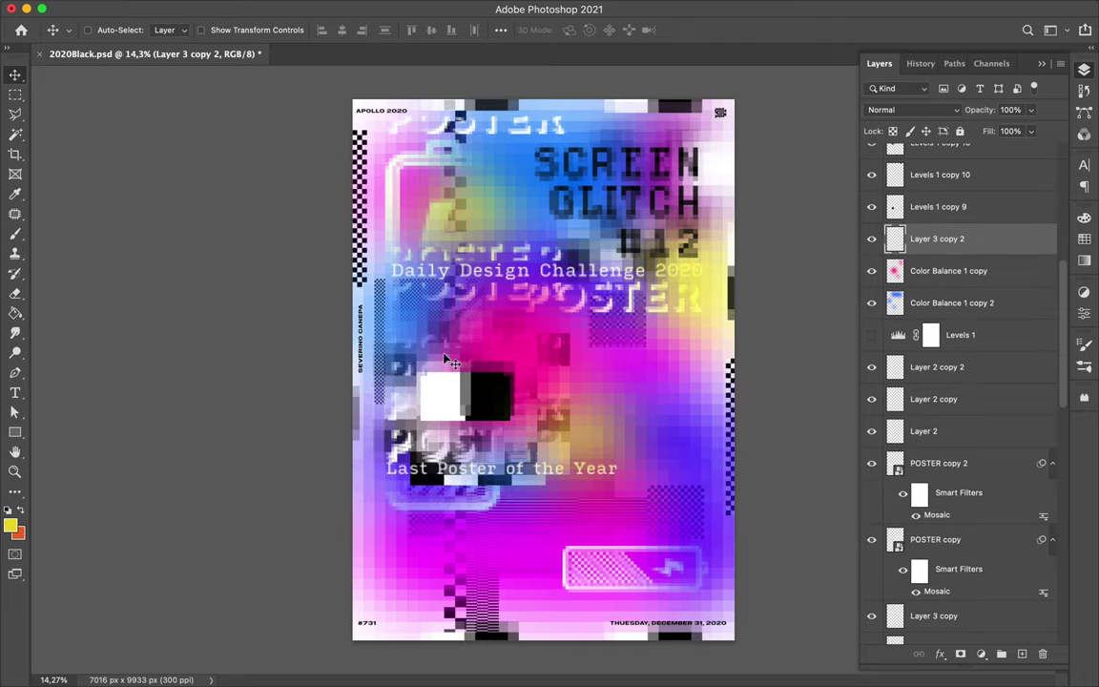
# - Select a POSTER copy directly on the canvas and nudge it slightly lower
pyautogui.keyDown('ctrl'); pyautogui.click(410, 350); pyautogui.keyUp('ctrl')
pyautogui.moveTo(635, 311); pyautogui.dragTo(627, 329)
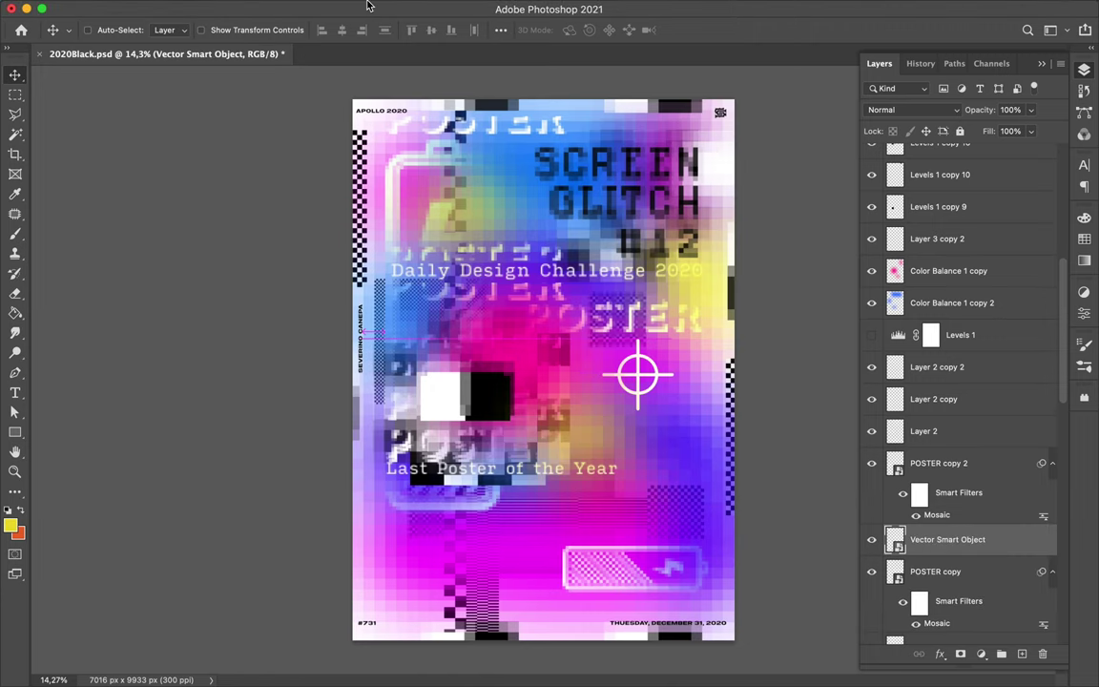
pyautogui.click(357, 8)
pyautogui.click(368, 29)
# - Pixelate the crosshair smart object with Mosaic at cell size 123
pyautogui.click(657, 208)
pyautogui.click(357, 9)
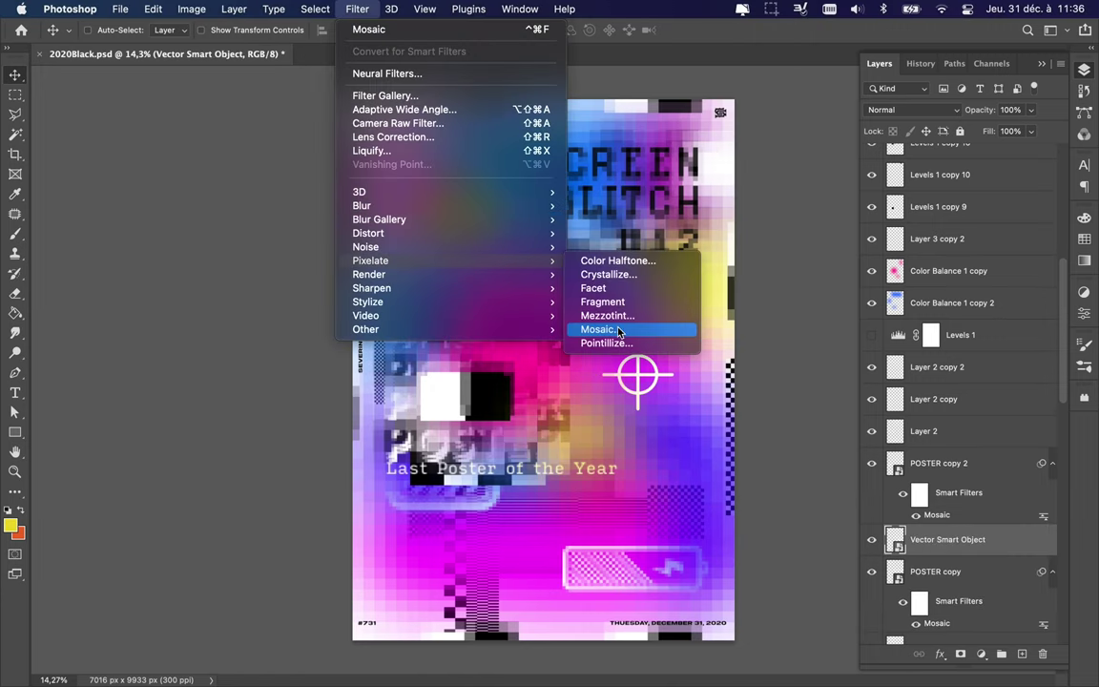
pyautogui.moveTo(370, 260)
pyautogui.click(603, 323)
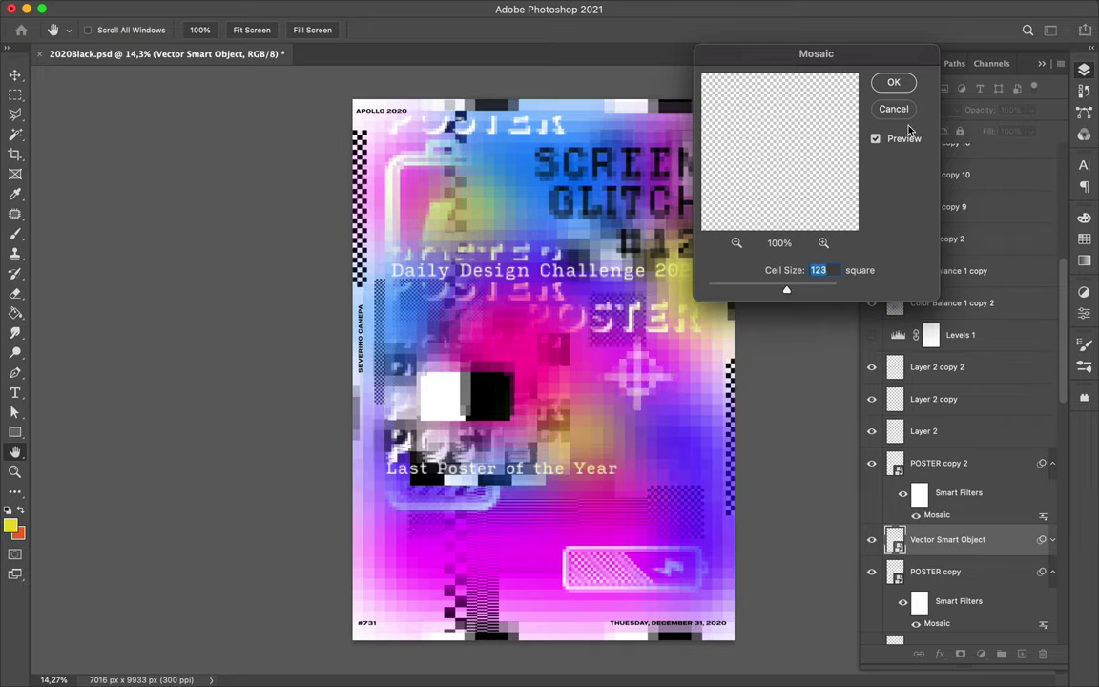
pyautogui.click(895, 83)
# - Place pixelated crosshair copies at the lower left and top of the poster
pyautogui.moveTo(639, 372)
pyautogui.mouseDown()
pyautogui.moveTo(439, 196)
pyautogui.moveTo(687, 119)
pyautogui.mouseUp()
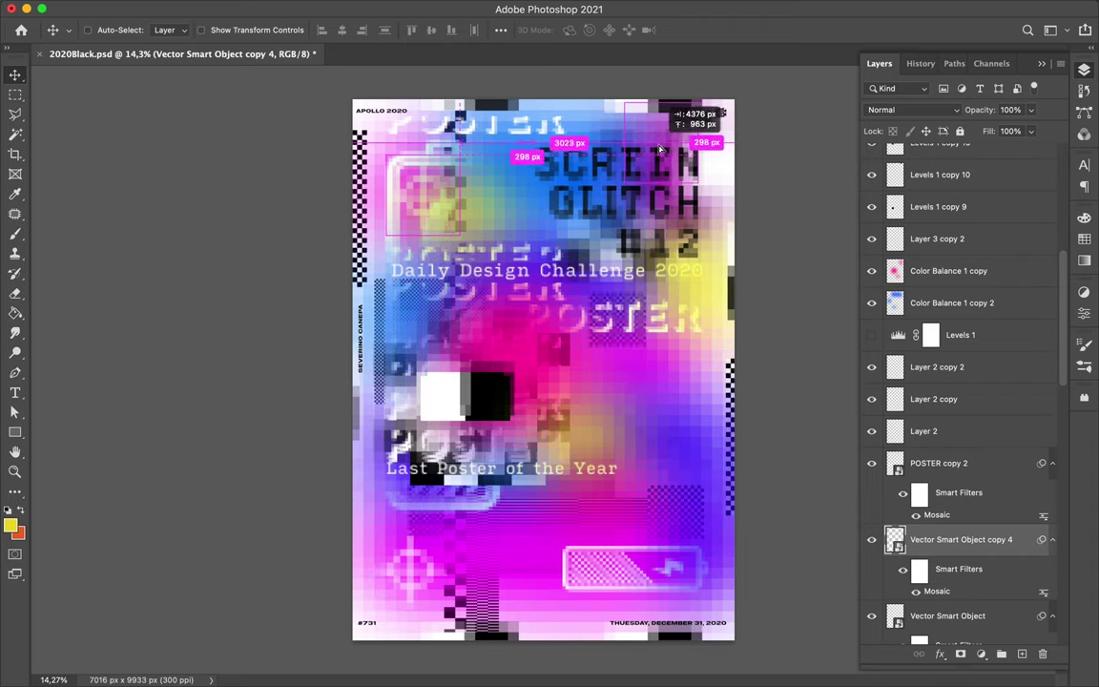
pyautogui.moveTo(1053, 544); pyautogui.dragTo(895, 169)
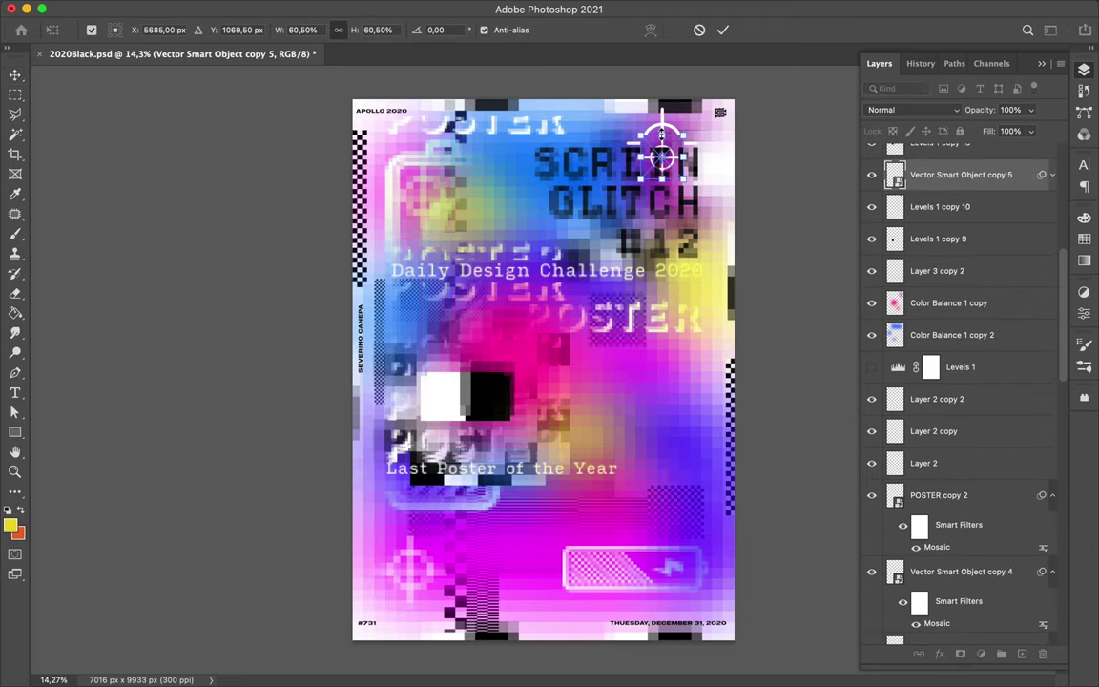
pyautogui.moveTo(691, 162)
pyautogui.mouseDown()
pyautogui.moveTo(690, 637)
pyautogui.moveTo(678, 599)
pyautogui.mouseUp()
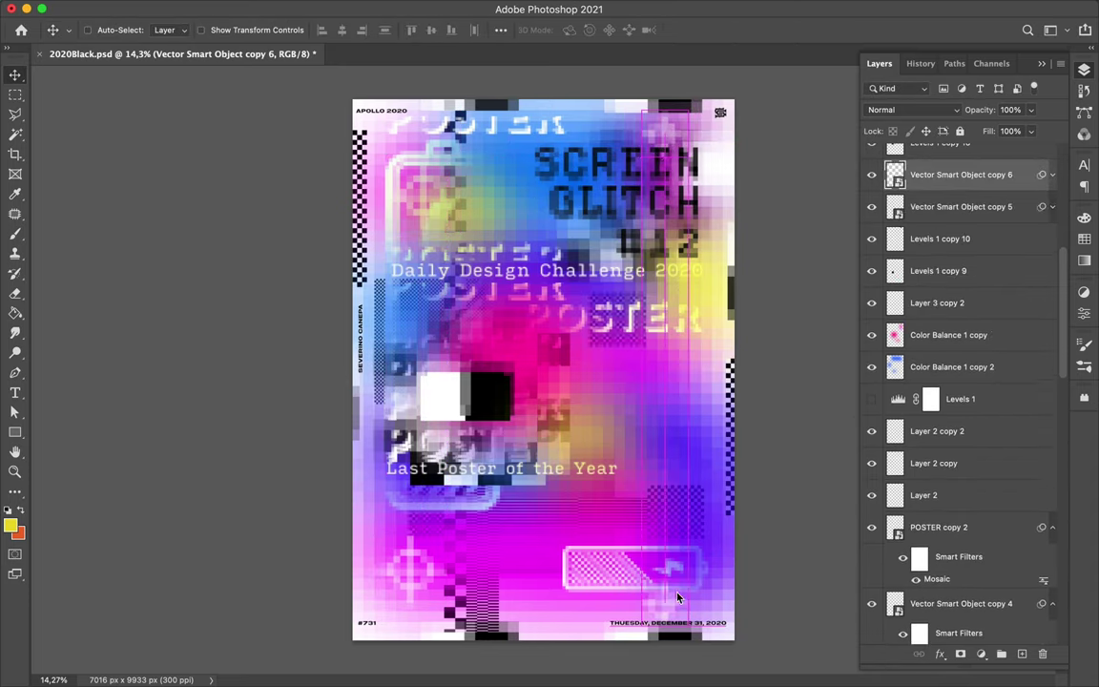